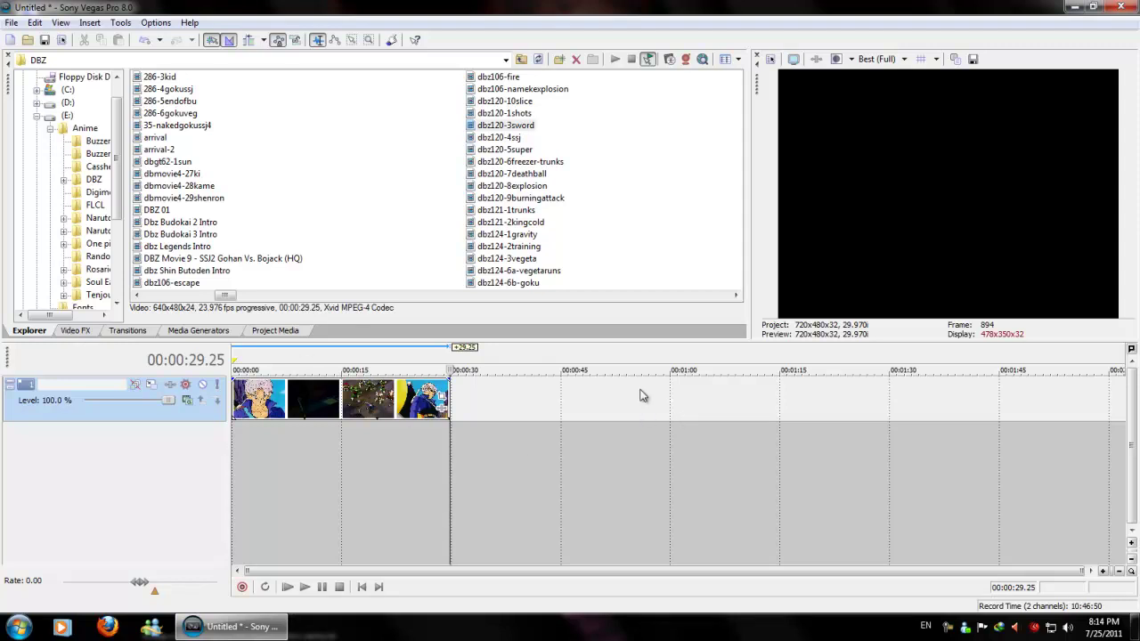
# Show the Video FX list with Chroma Keyer and its screen-keying presets.
pyautogui.click(77, 330)
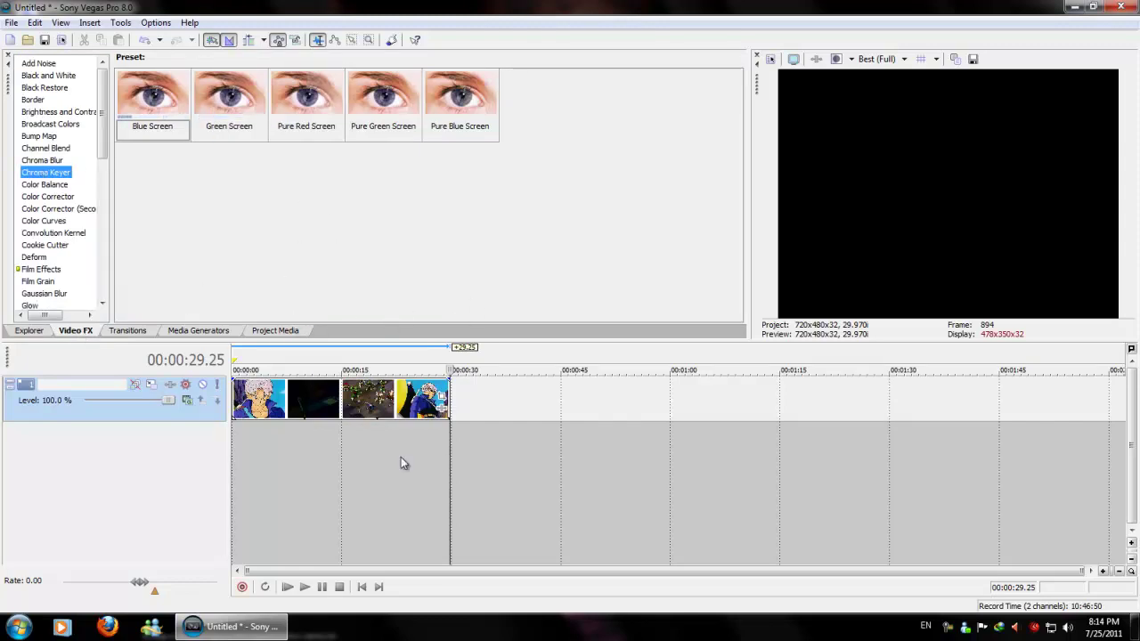
# Split the clip at 06.23 where the slash begins and delete the footage before it.
pyautogui.click(453, 493)
pyautogui.scroll(3, 479, 468)
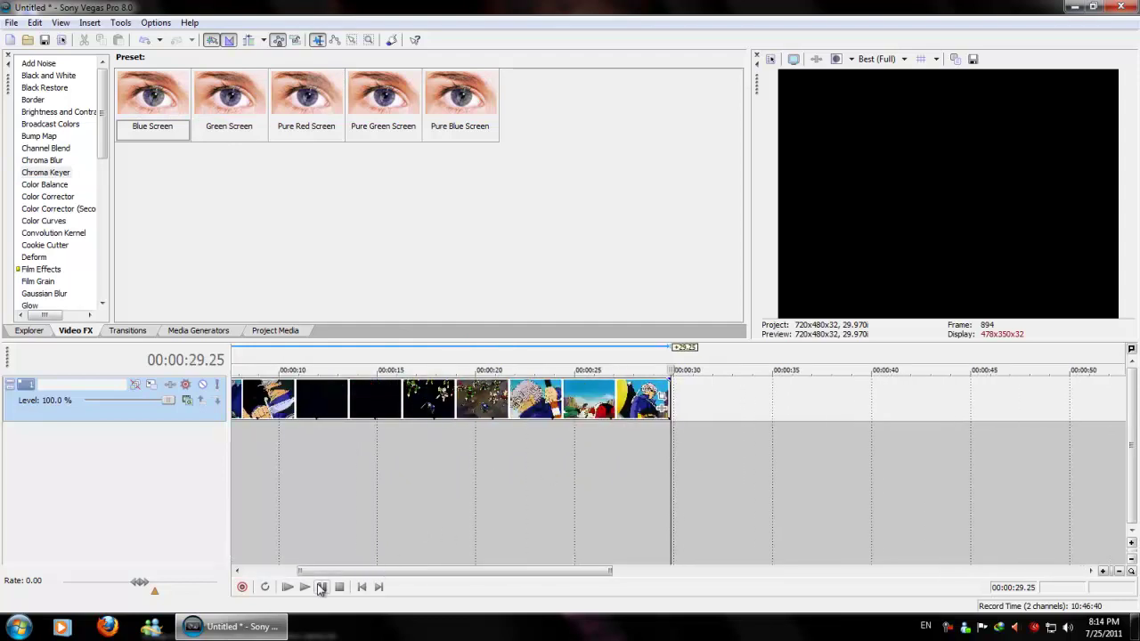
pyautogui.click(363, 588)
pyautogui.scroll(3, 556, 446)
pyautogui.click(558, 468)
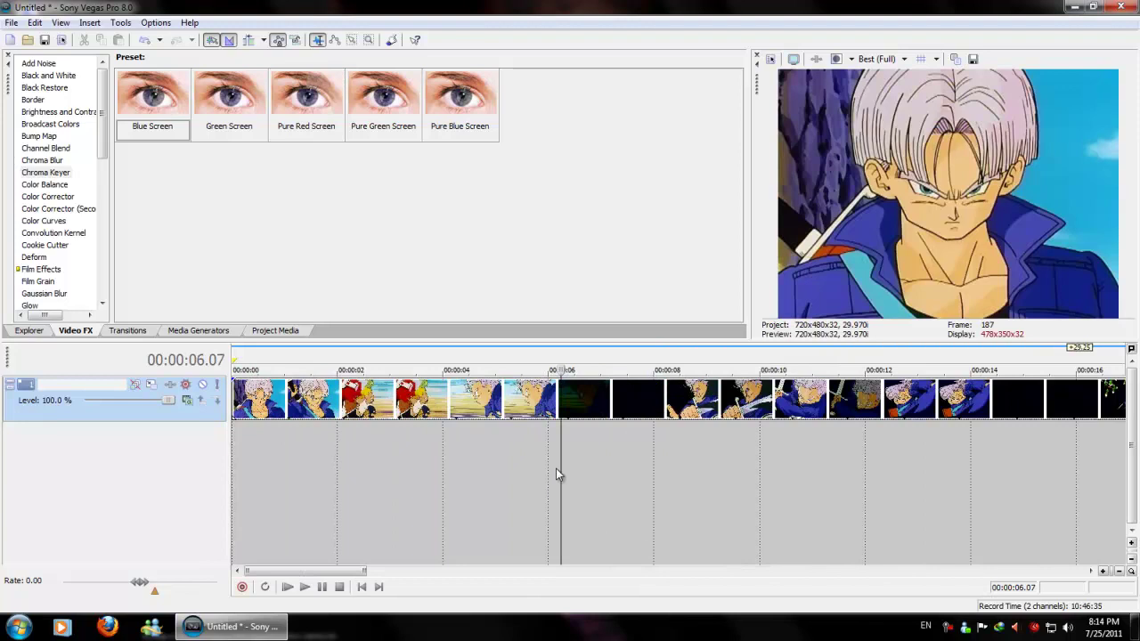
pyautogui.moveTo(571, 465)
pyautogui.mouseDown()
pyautogui.moveTo(442, 461)
pyautogui.moveTo(575, 454)
pyautogui.mouseUp()
pyautogui.scroll(5, 761, 472)
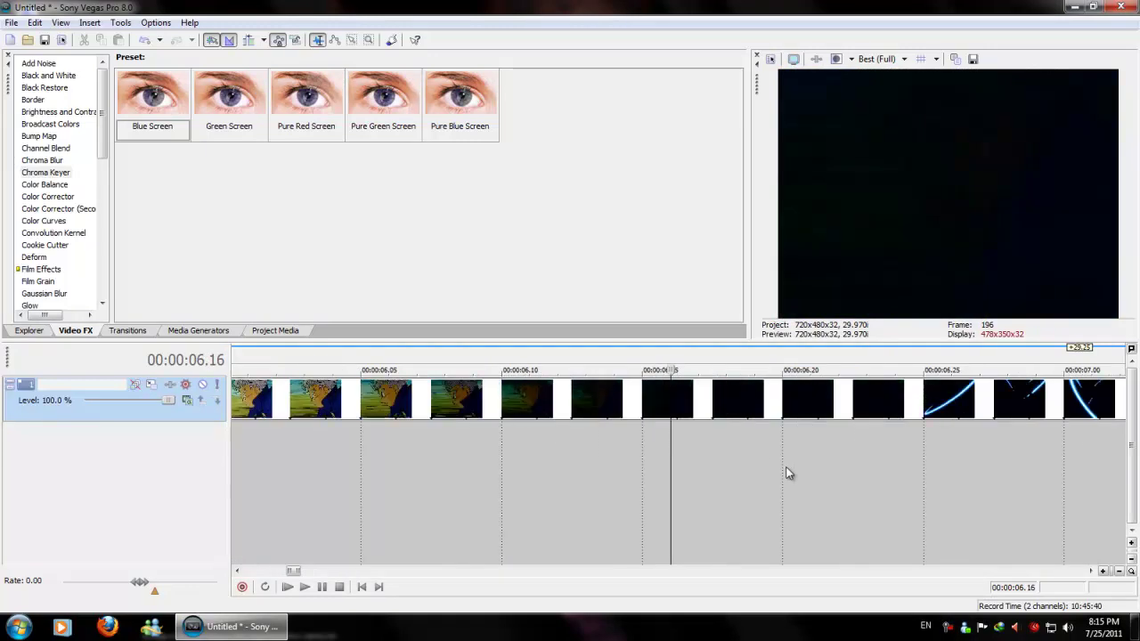
pyautogui.scroll(-3, 778, 570)
pyautogui.click(515, 424)
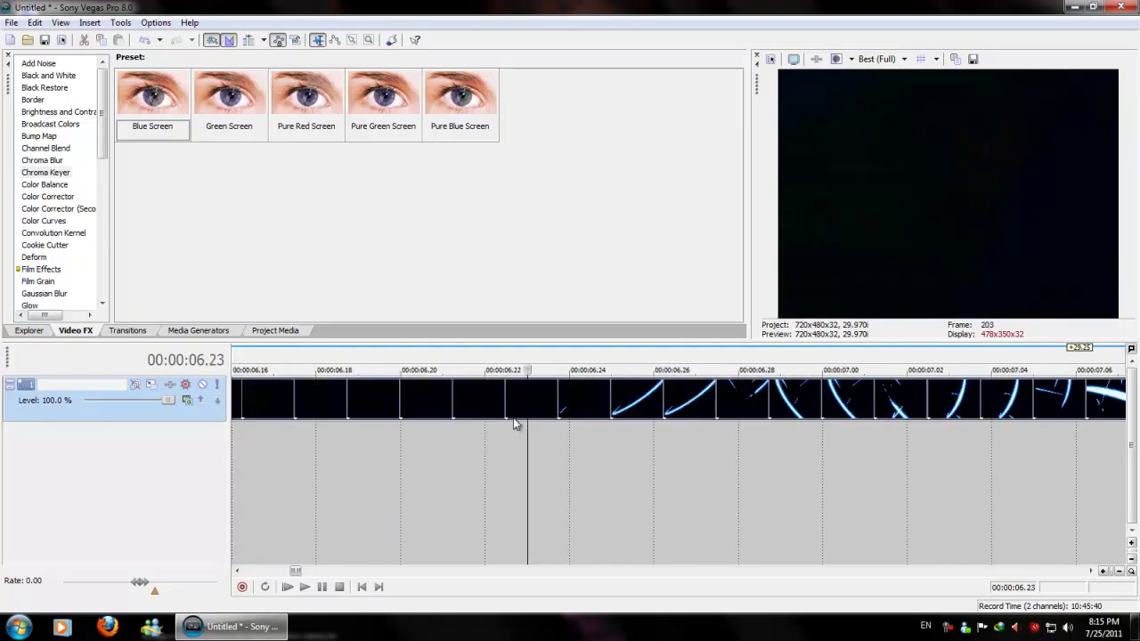
pyautogui.moveTo(523, 440); pyautogui.dragTo(564, 443)
pyautogui.click(528, 396)
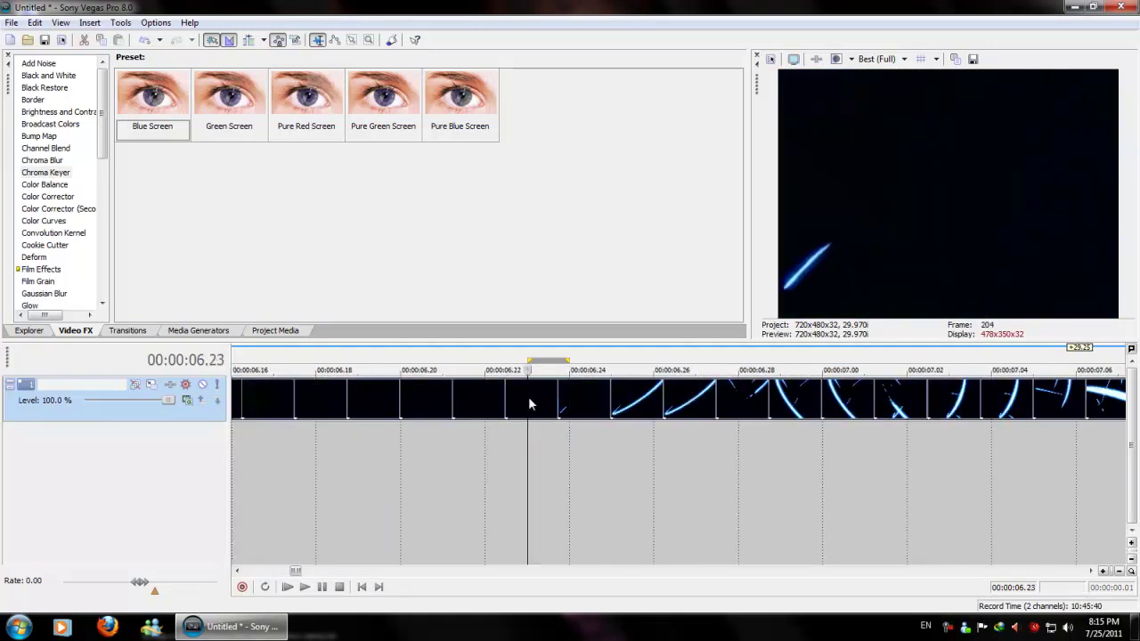
pyautogui.press('s')
pyautogui.press('Delete')
# Move the remaining clip to the timeline start and cut away everything after 01.14.
pyautogui.scroll(-5, 535, 432)
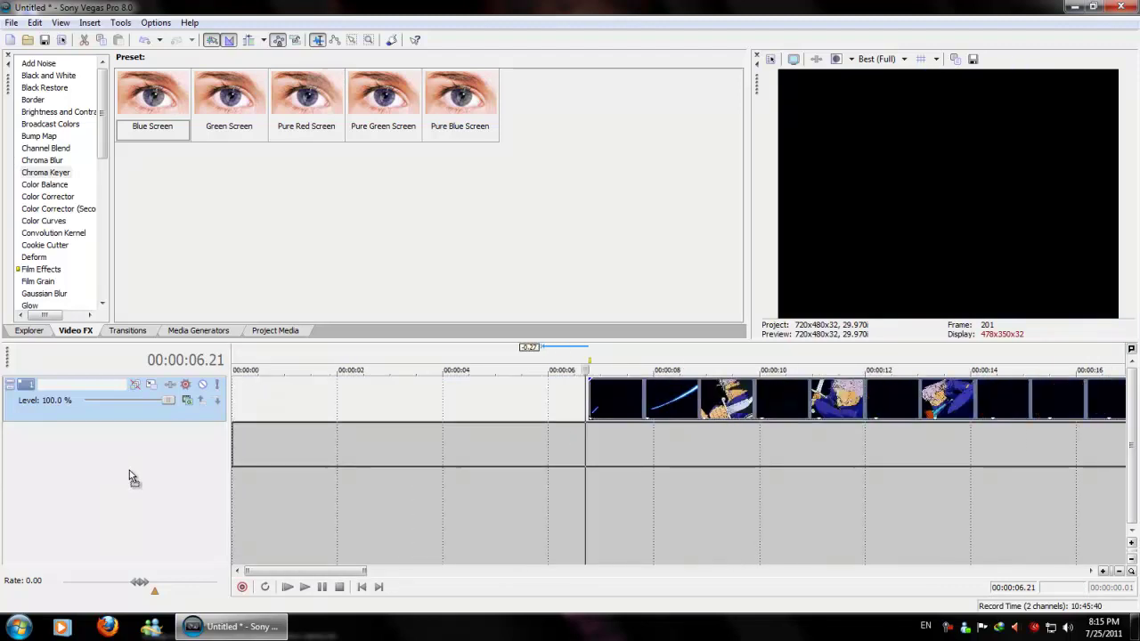
pyautogui.moveTo(688, 412); pyautogui.dragTo(332, 413)
pyautogui.scroll(5, 530, 423)
pyautogui.click(539, 423)
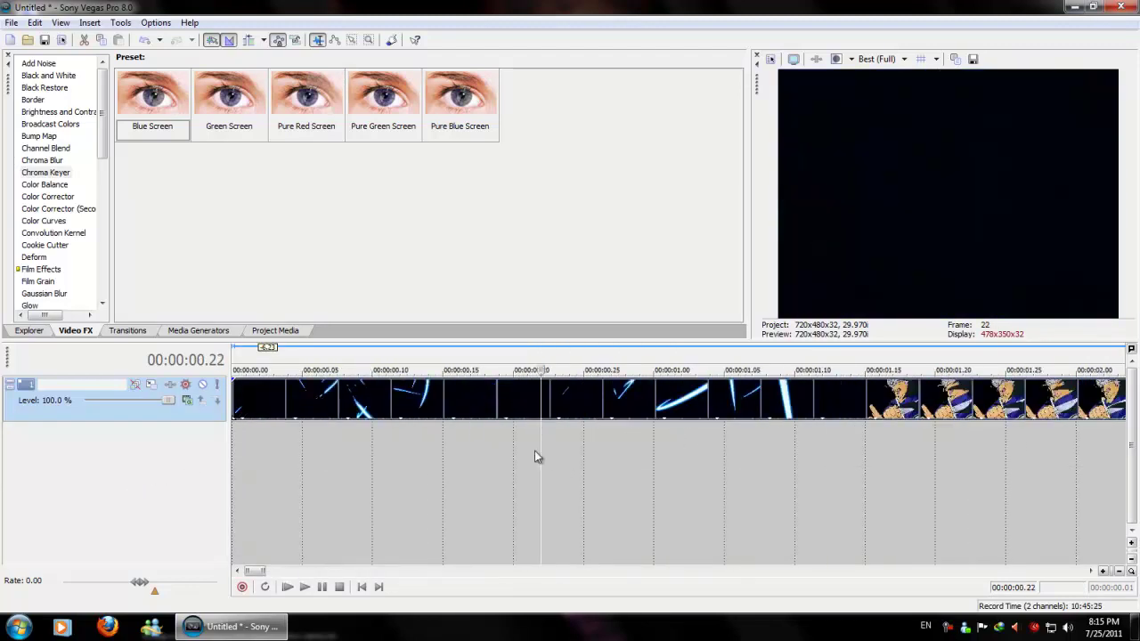
pyautogui.moveTo(539, 450); pyautogui.dragTo(857, 453)
pyautogui.scroll(-2, 860, 450)
pyautogui.scroll(-2, 873, 427)
pyautogui.click(654, 410)
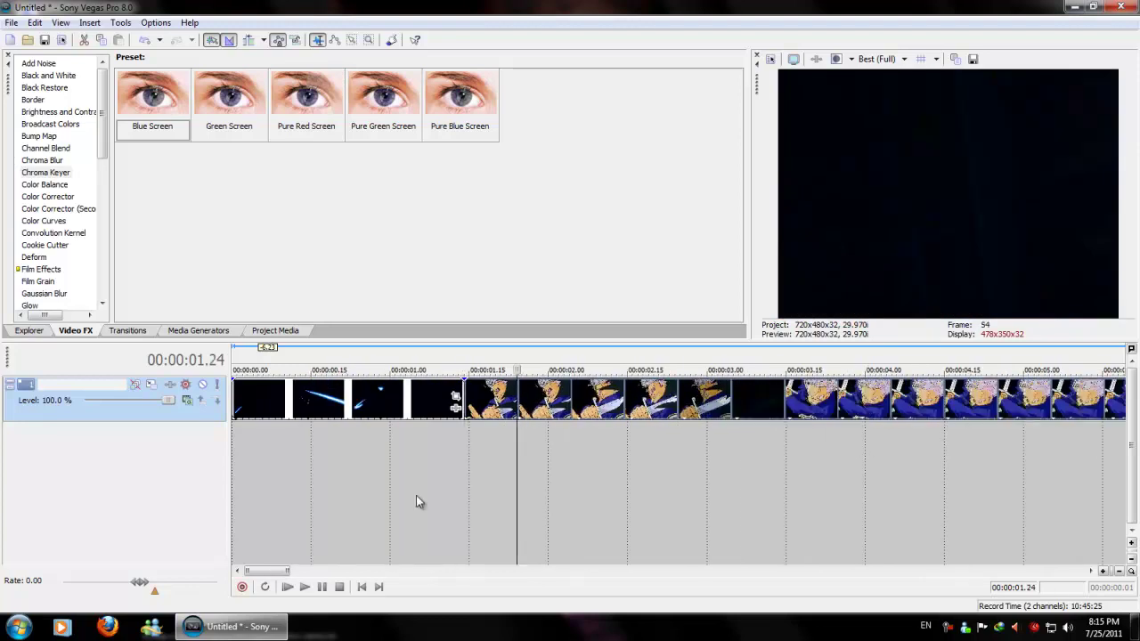
pyautogui.press('Delete')
pyautogui.click(361, 586)
pyautogui.scroll(3, 347, 459)
pyautogui.scroll(-2, 355, 458)
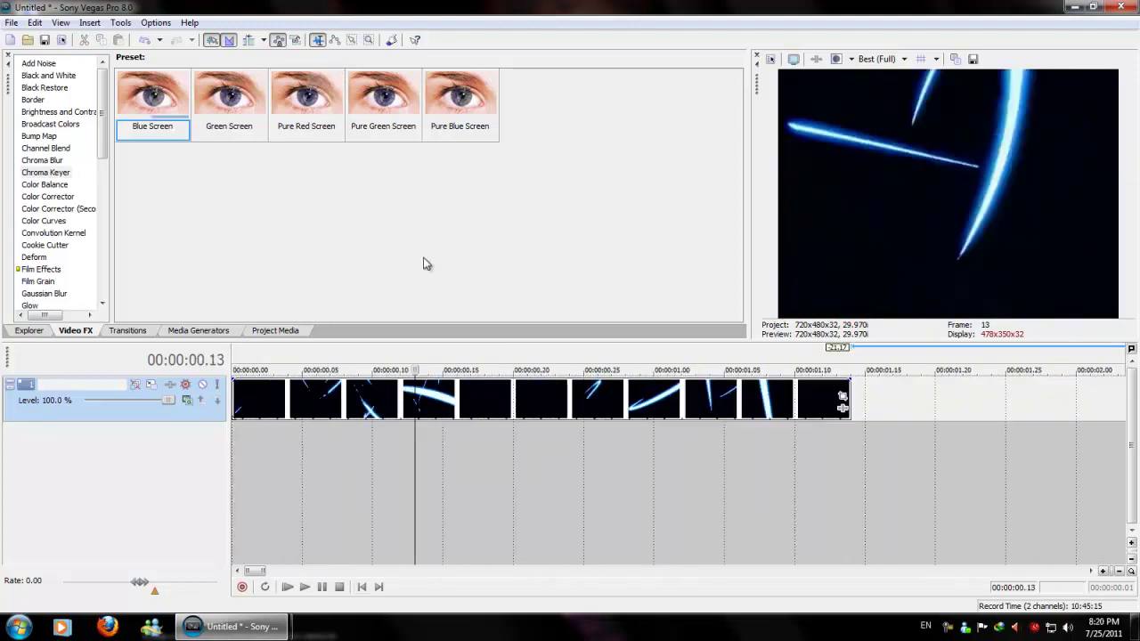
# Apply the Blue Screen Chroma Keyer preset to the sword clip with key colour black (0,0,0).
pyautogui.moveTo(152, 102)
pyautogui.moveTo(437, 405); pyautogui.dragTo(438, 406)
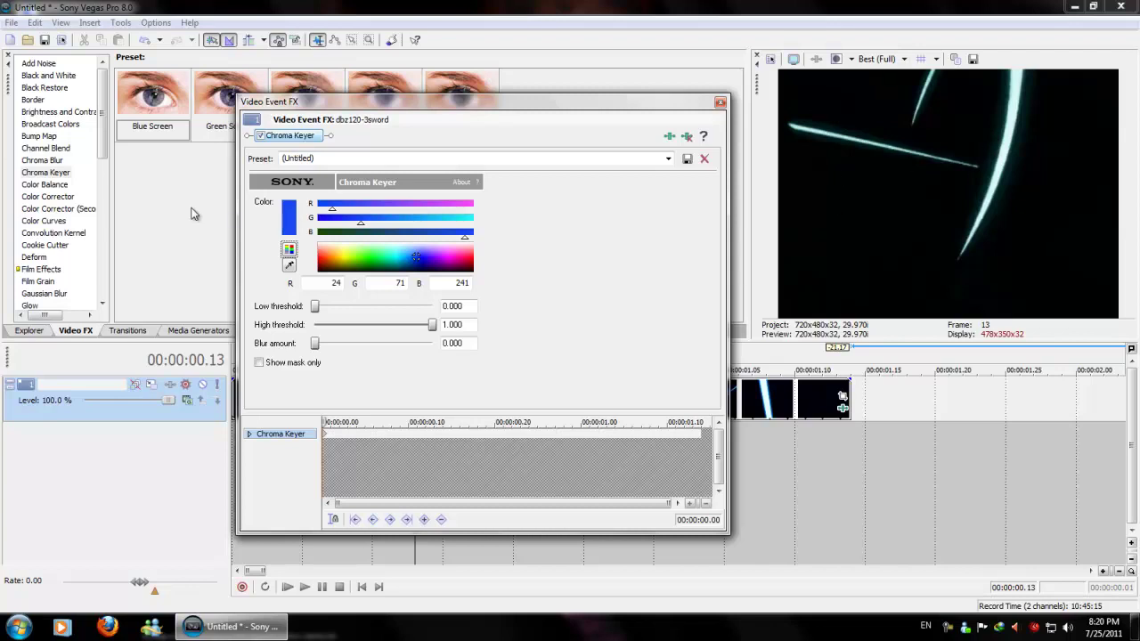
pyautogui.click(398, 269)
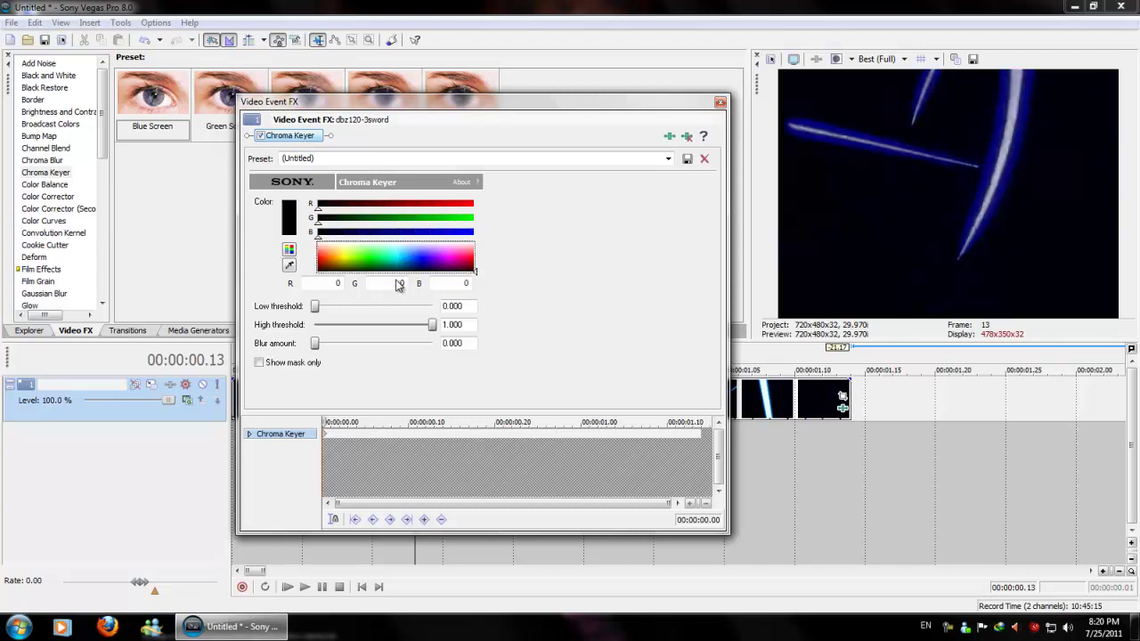
pyautogui.click(720, 103)
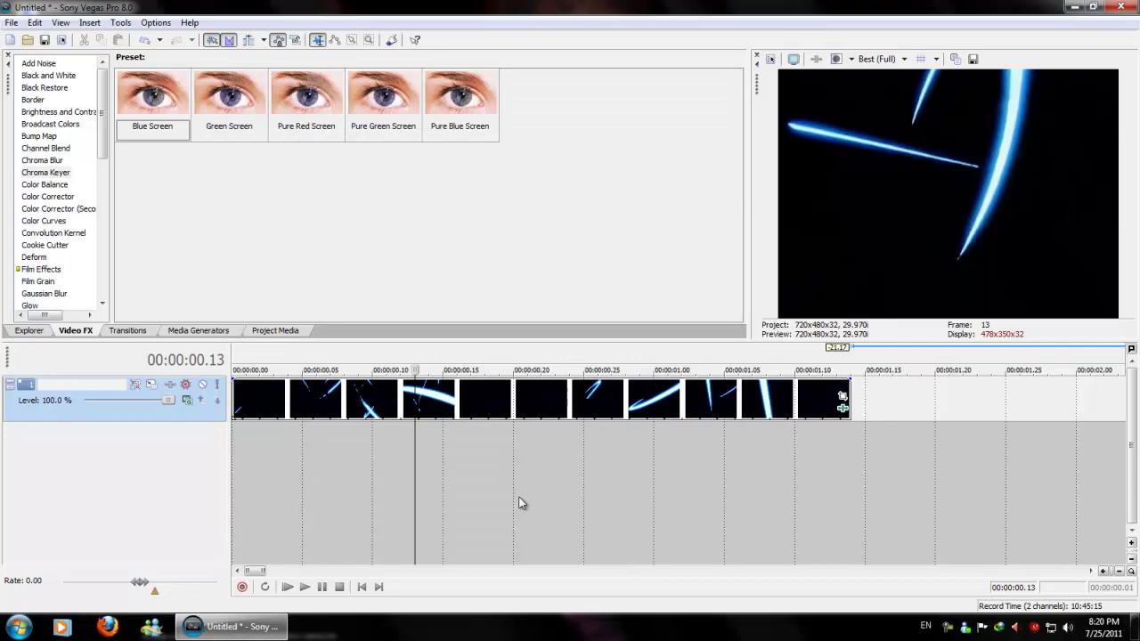
pyautogui.scroll(-5, 519, 499)
pyautogui.press('Home')
# Add dbz120-3sword to the timeline with looping on and resampling off.
pyautogui.click(28, 331)
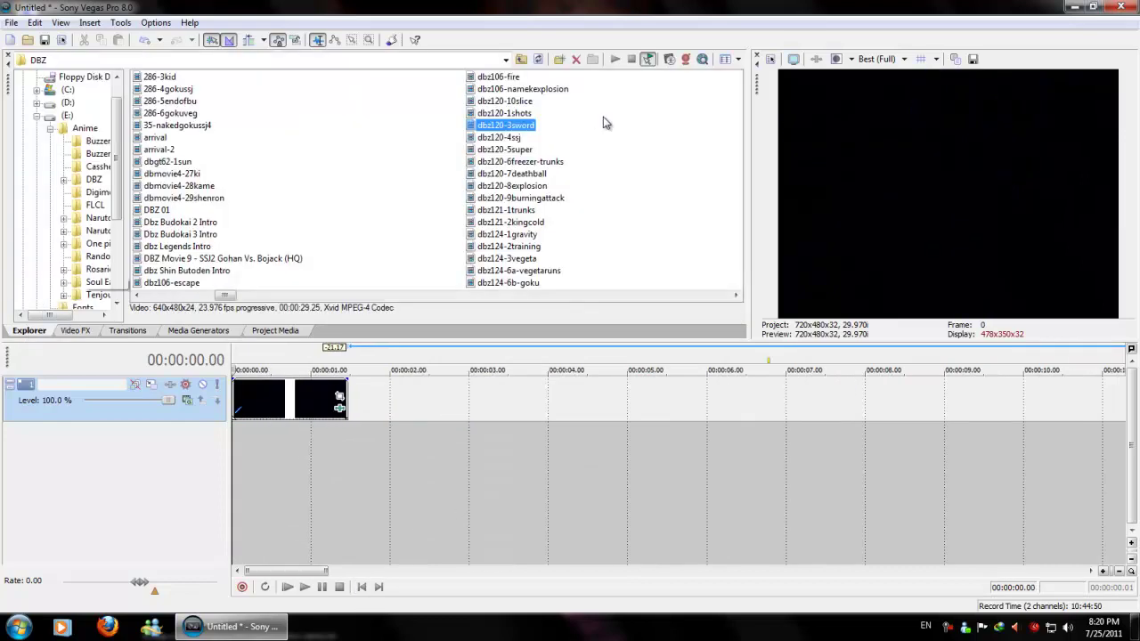
pyautogui.moveTo(433, 360); pyautogui.dragTo(386, 405)
pyautogui.rightClick(682, 400)
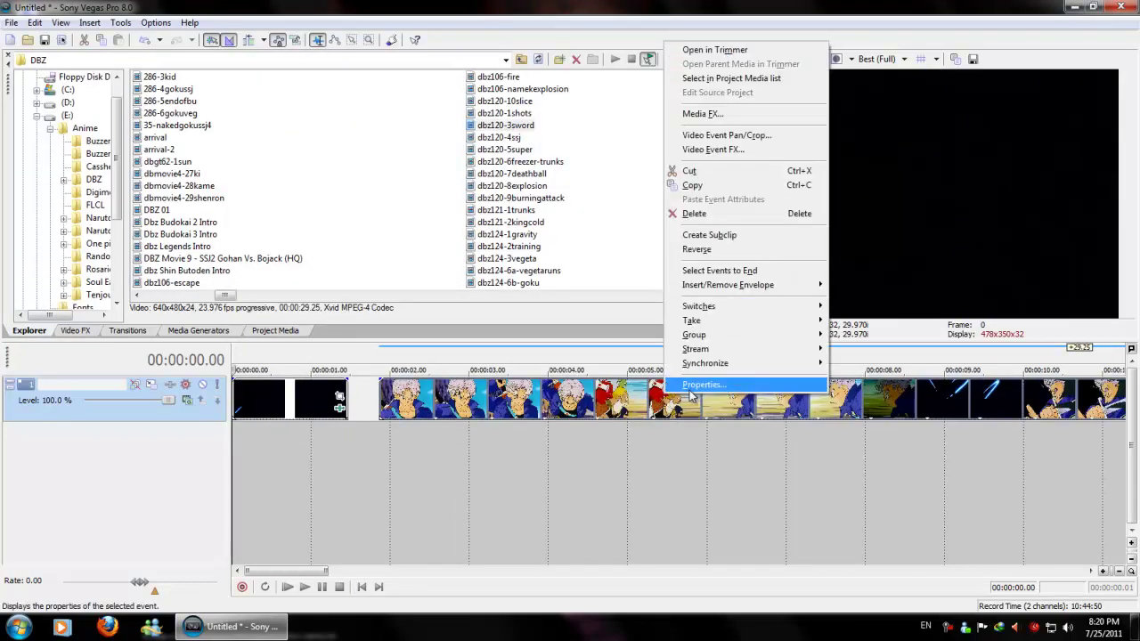
pyautogui.click(682, 455)
pyautogui.click(460, 193)
pyautogui.click(461, 270)
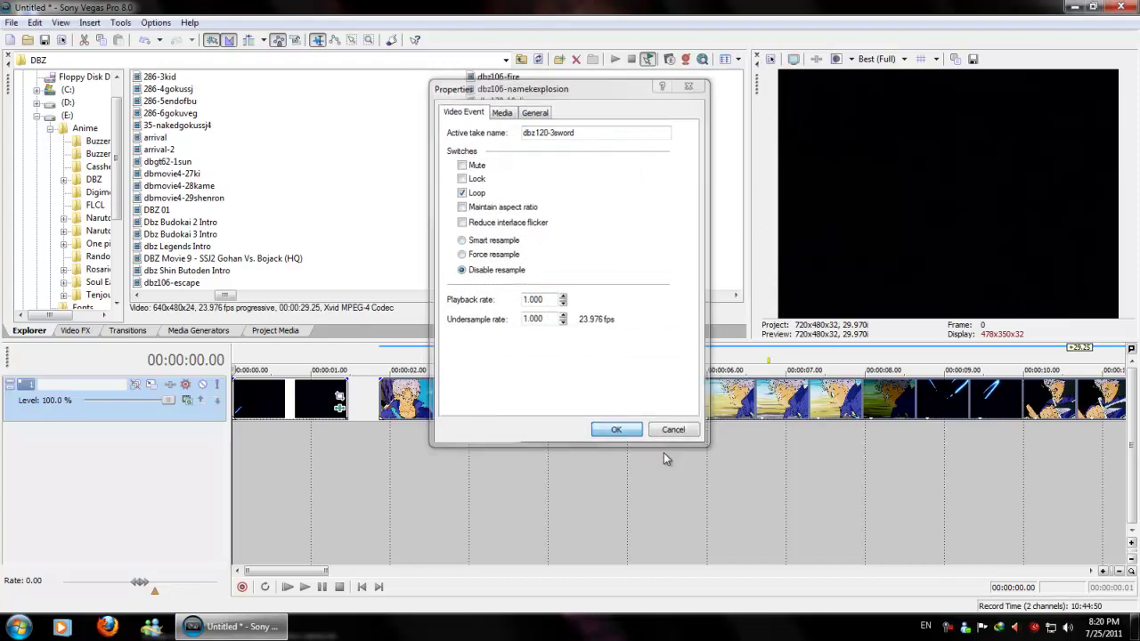
pyautogui.click(616, 430)
# Scrub through the DBZ clip to preview it, then return to the start.
pyautogui.scroll(-3, 607, 479)
pyautogui.click(606, 479)
pyautogui.click(477, 458)
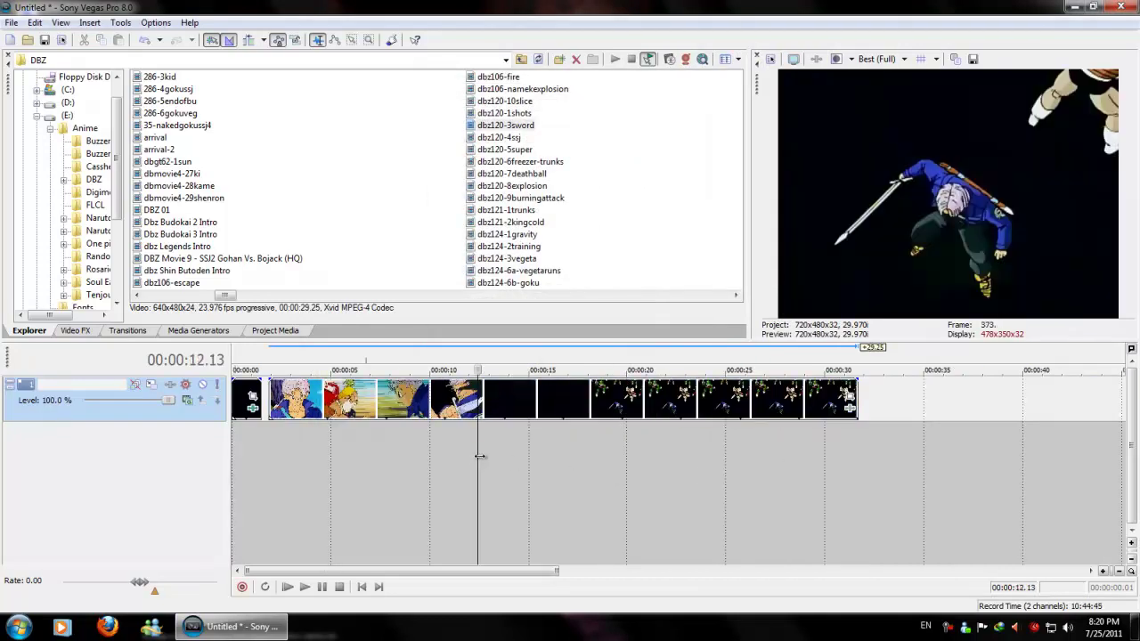
pyautogui.click(355, 446)
pyautogui.moveTo(355, 445); pyautogui.dragTo(311, 436)
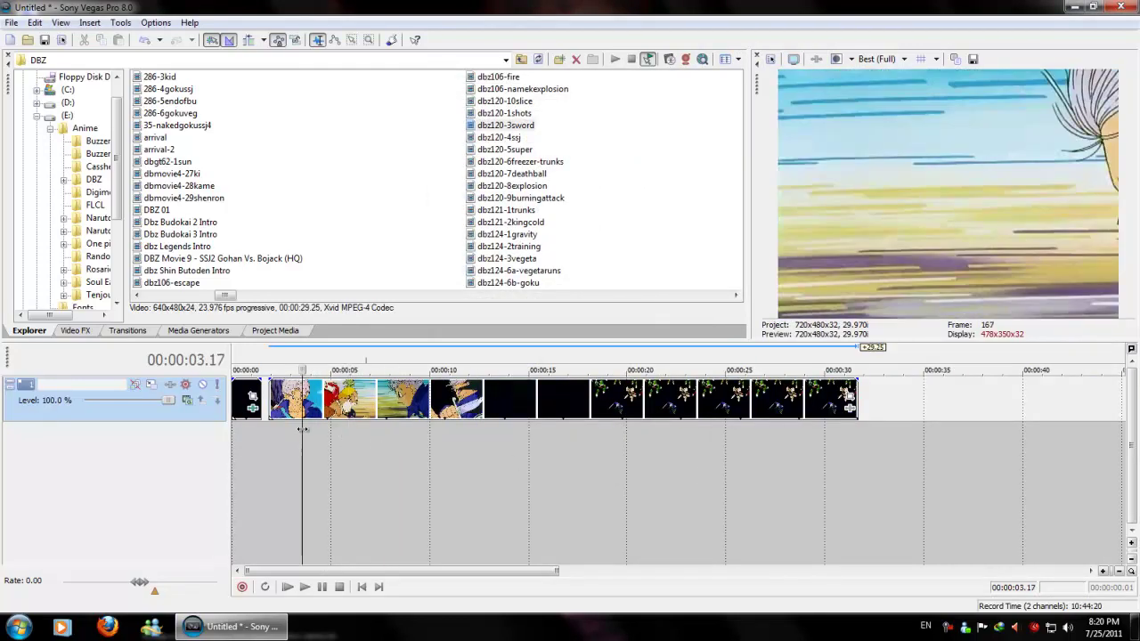
pyautogui.scroll(5, 310, 437)
pyautogui.click(362, 587)
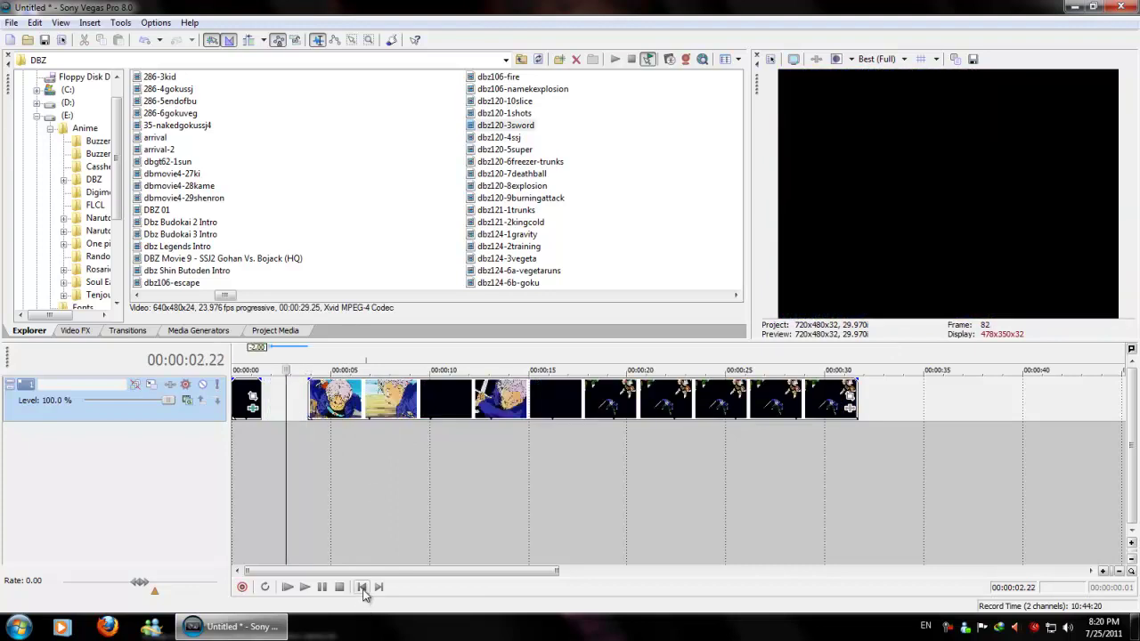
pyautogui.scroll(2, 632, 402)
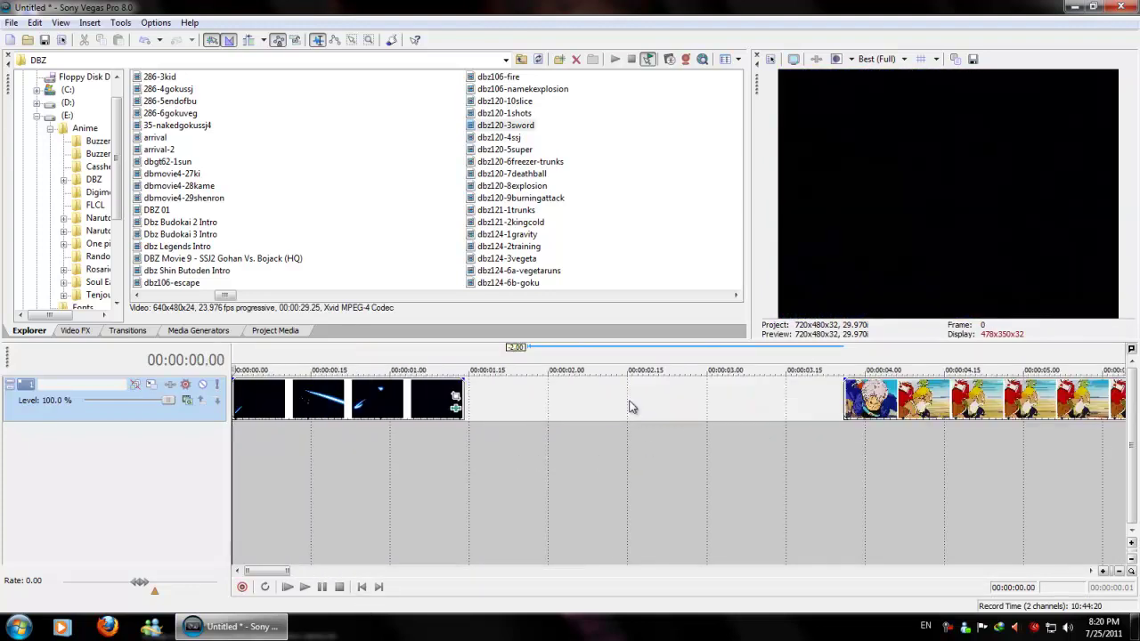
# Put the DBZ clip on a second track at 0, then open the sword clip's key settings at frame 9.
pyautogui.moveTo(860, 405); pyautogui.dragTo(285, 443)
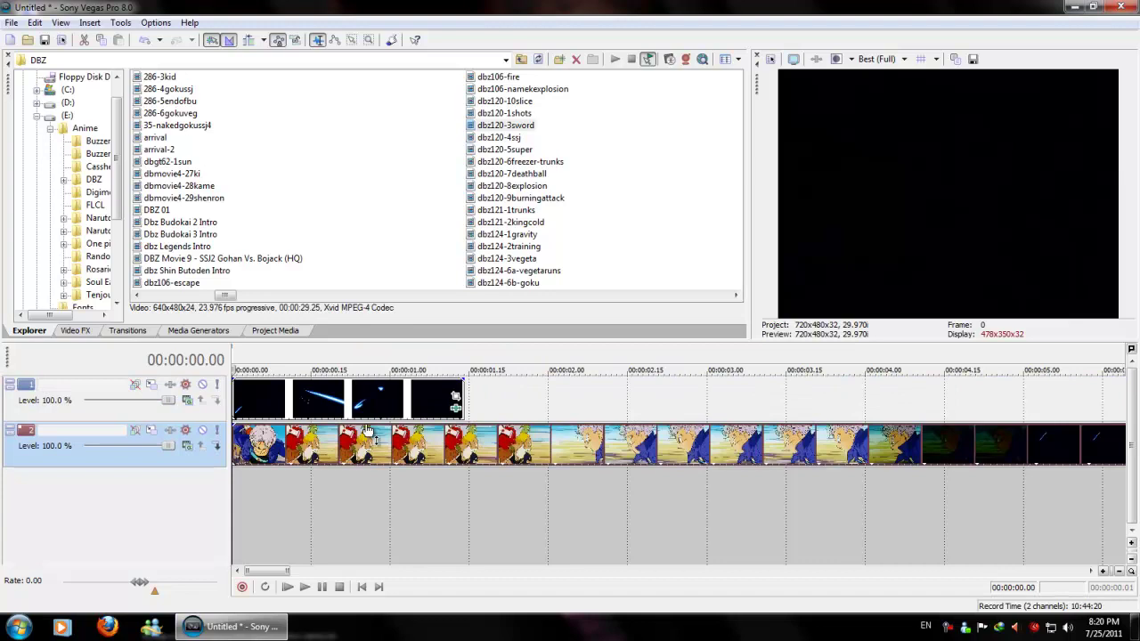
pyautogui.press('space')
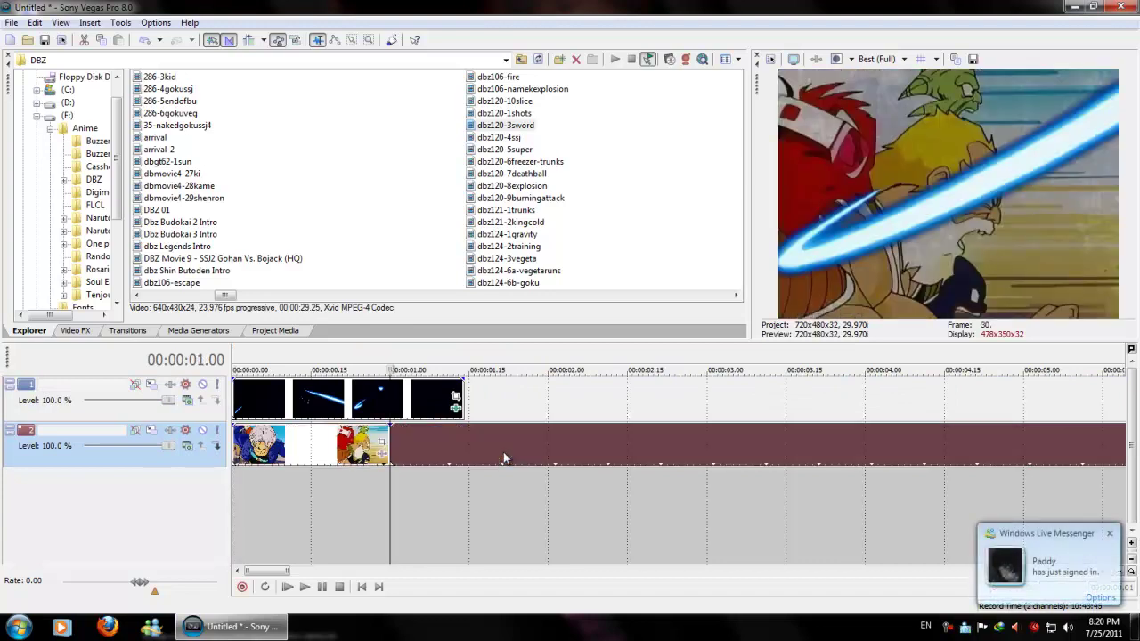
pyautogui.click(363, 586)
pyautogui.scroll(2, 426, 513)
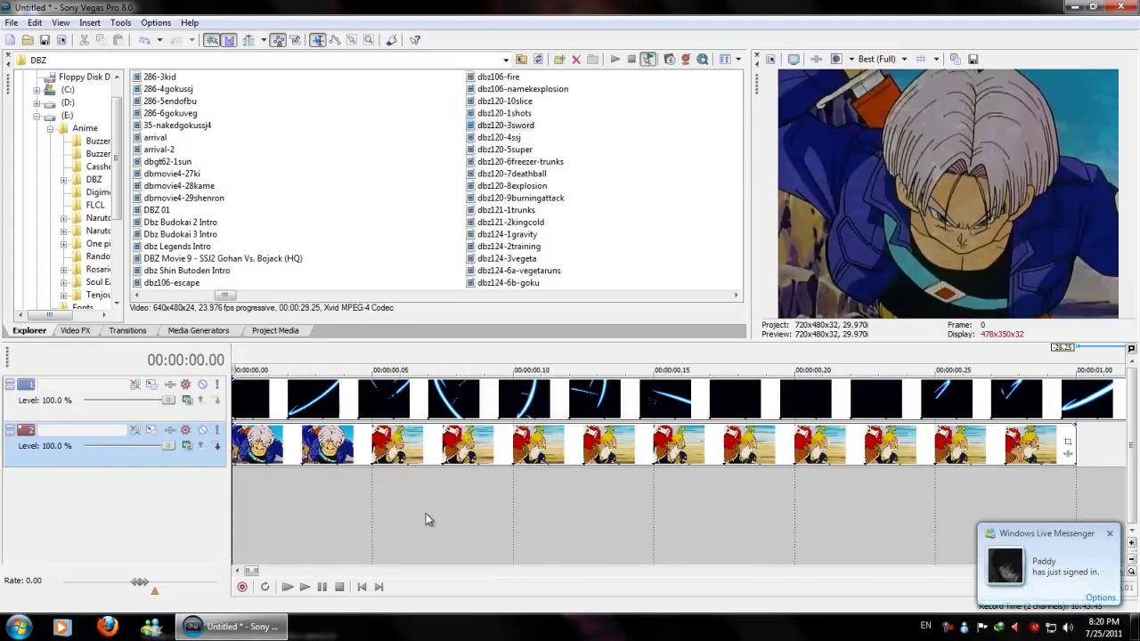
pyautogui.scroll(1, 391, 506)
pyautogui.click(388, 506)
pyautogui.moveTo(377, 505); pyautogui.dragTo(298, 494)
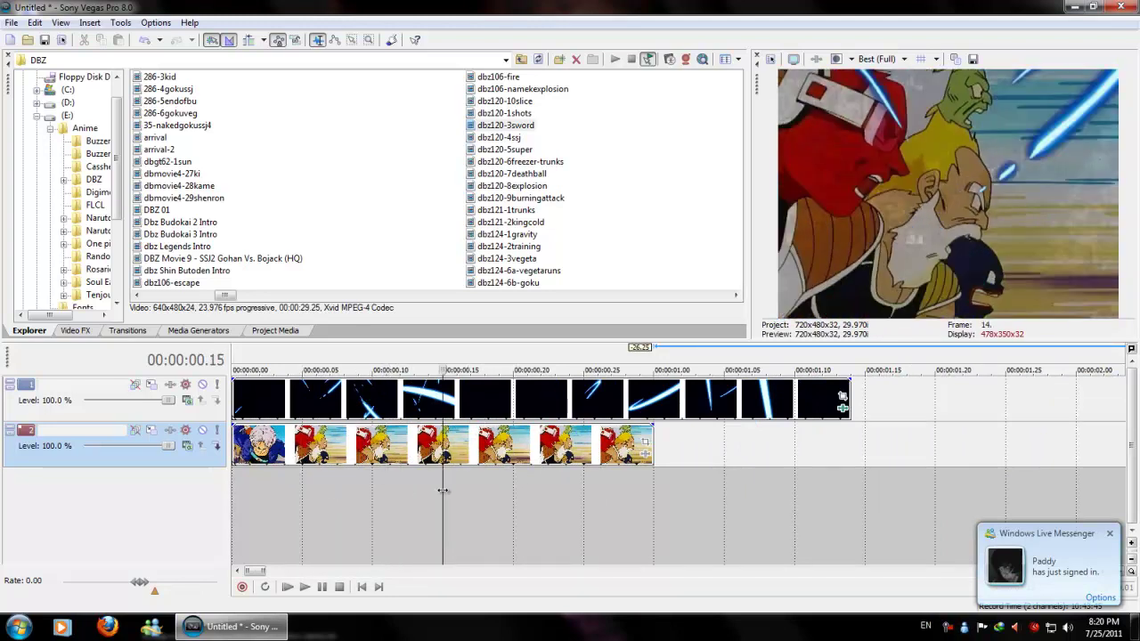
pyautogui.moveTo(298, 494); pyautogui.dragTo(359, 494)
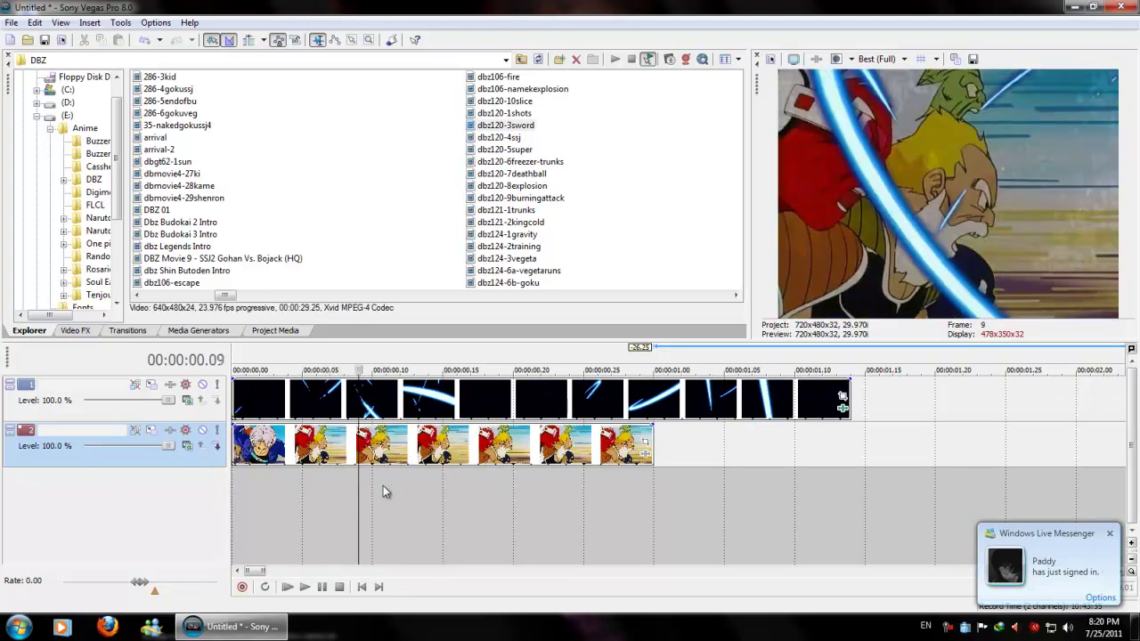
pyautogui.click(842, 397)
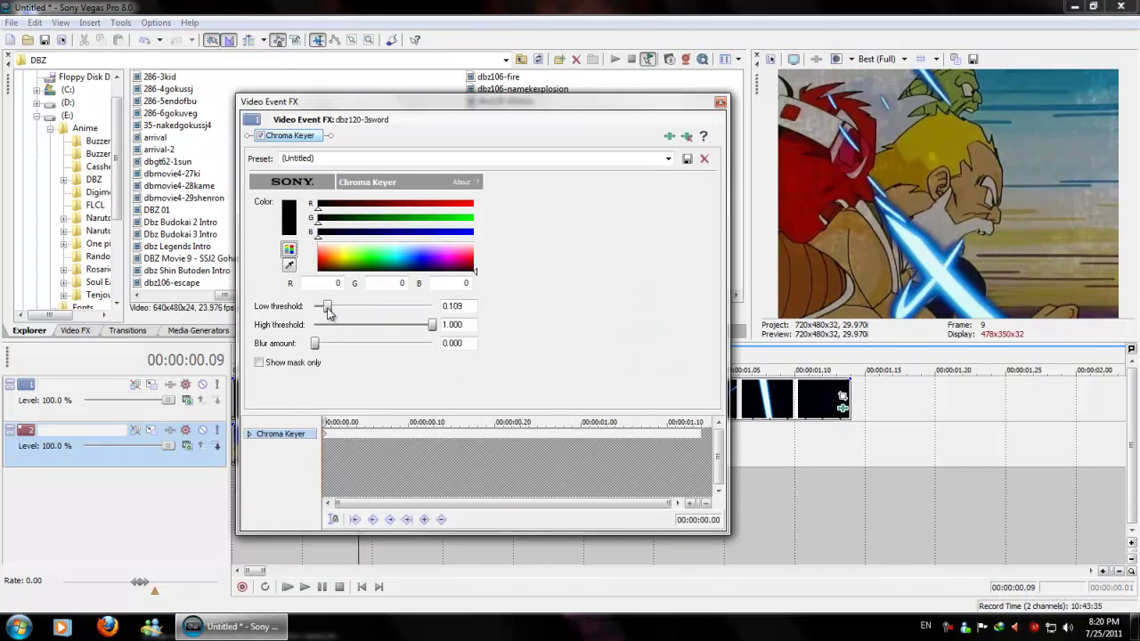
# Set the Chroma Keyer low threshold to 0.357, high threshold 0.872 and blur 0.206.
pyautogui.moveTo(328, 307); pyautogui.dragTo(350, 307)
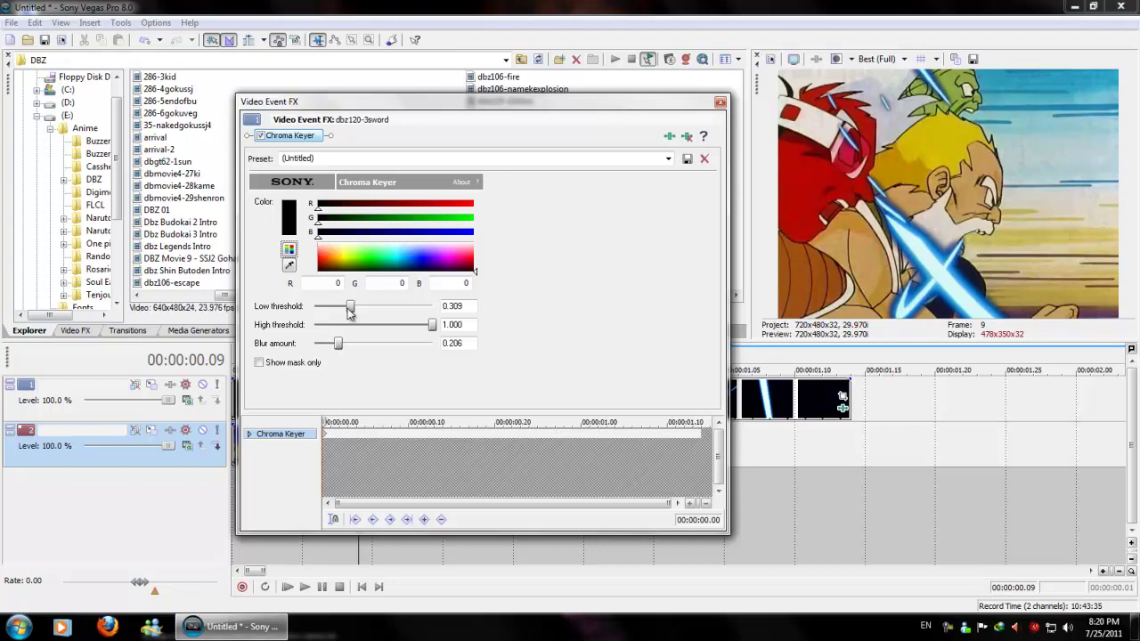
pyautogui.moveTo(359, 308); pyautogui.dragTo(356, 308)
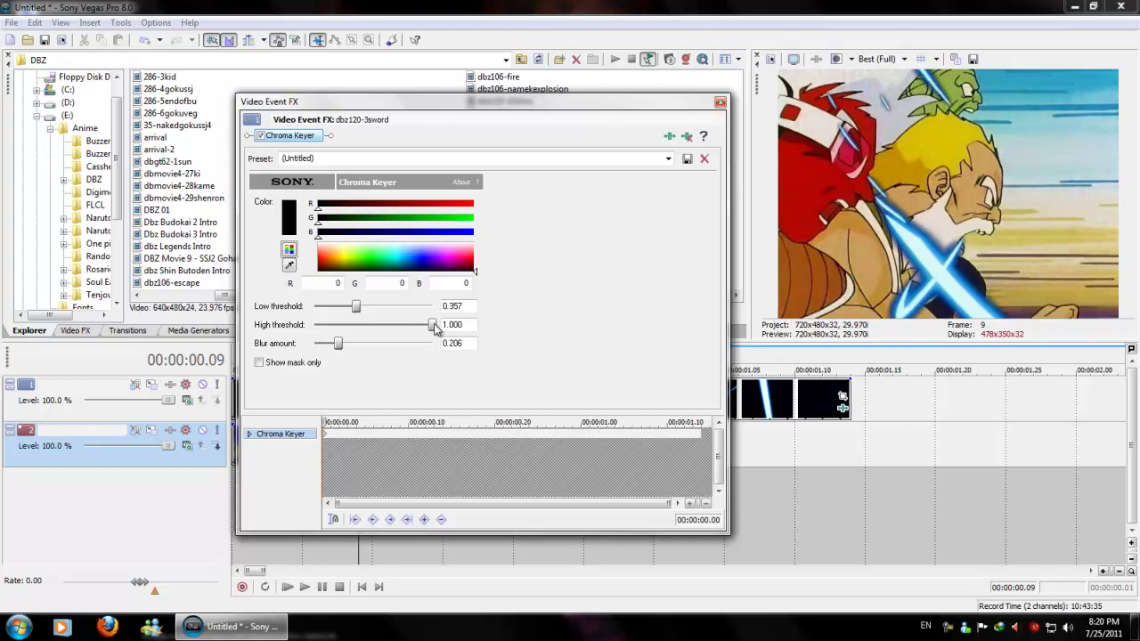
pyautogui.moveTo(433, 325); pyautogui.dragTo(416, 325)
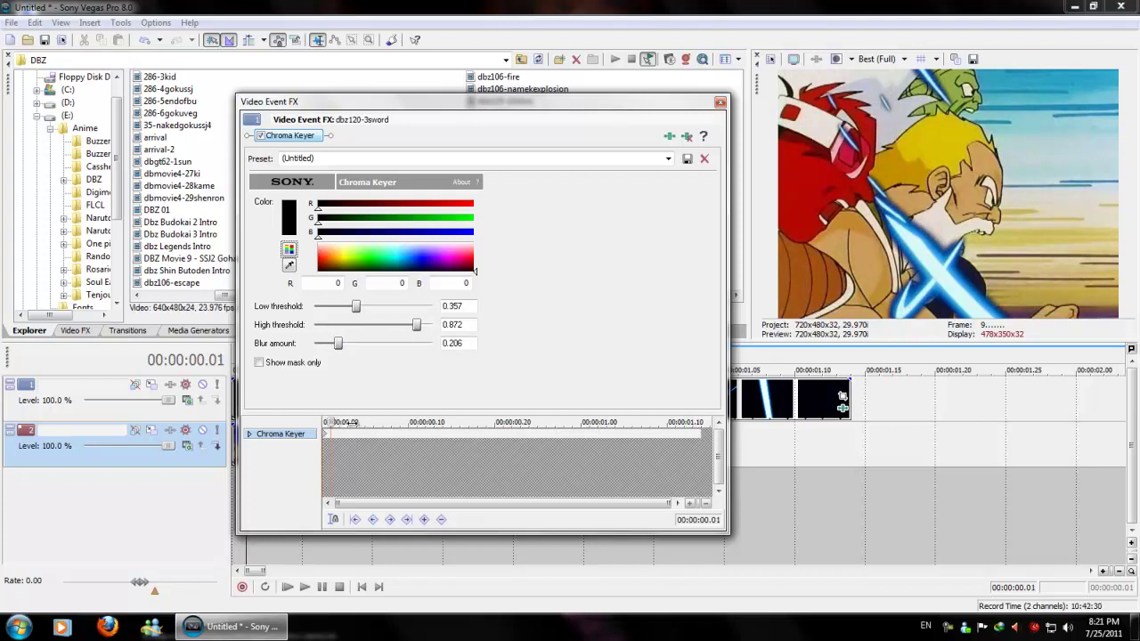
pyautogui.moveTo(338, 424); pyautogui.dragTo(470, 422)
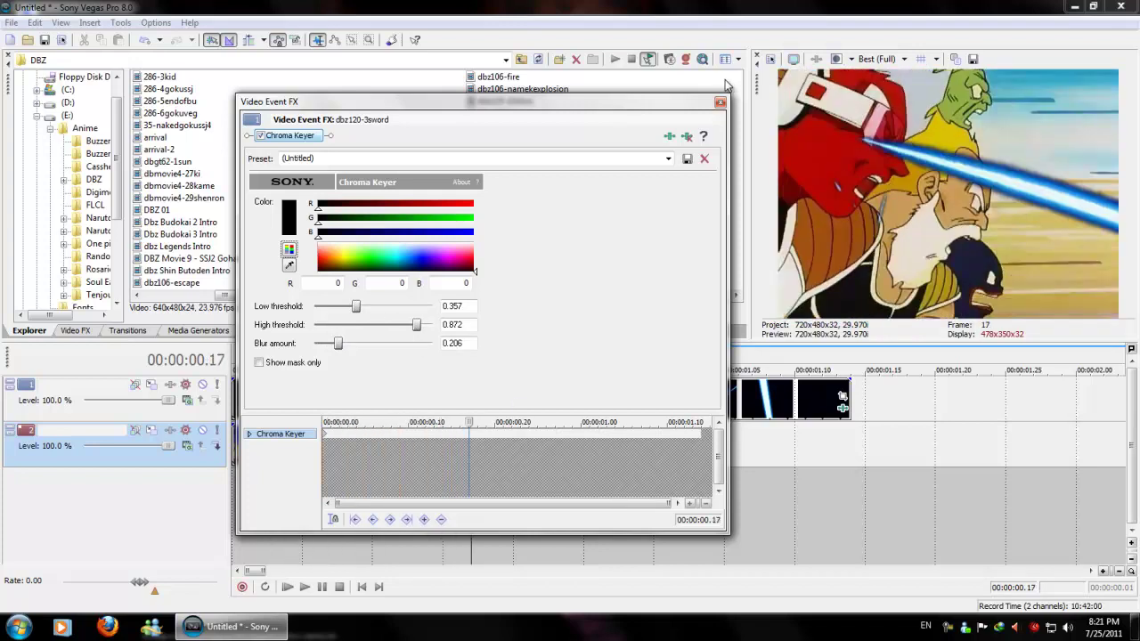
# Close the key settings and step through the composite to check the key.
pyautogui.click(720, 101)
pyautogui.moveTo(371, 524); pyautogui.dragTo(621, 505)
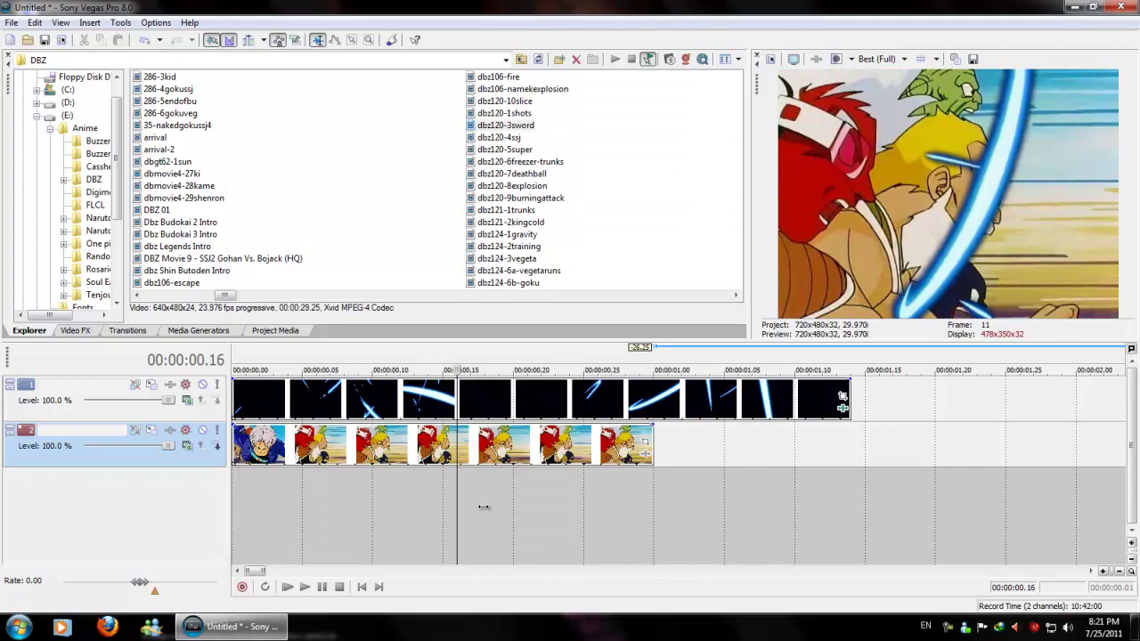
pyautogui.press('Right')
pyautogui.press('Right')
pyautogui.press('Right')
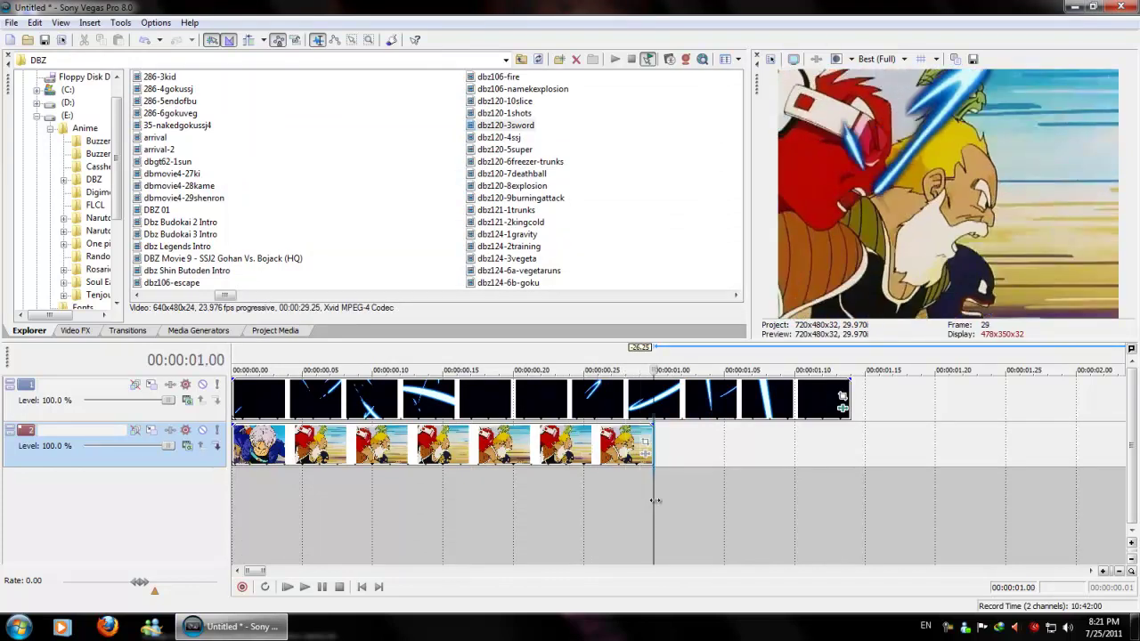
pyautogui.press('Right')
pyautogui.press('Right')
pyautogui.press('Right')
# Extend the DBZ clip to end with the sword clip and play back the composite.
pyautogui.moveTo(654, 429); pyautogui.dragTo(850, 429)
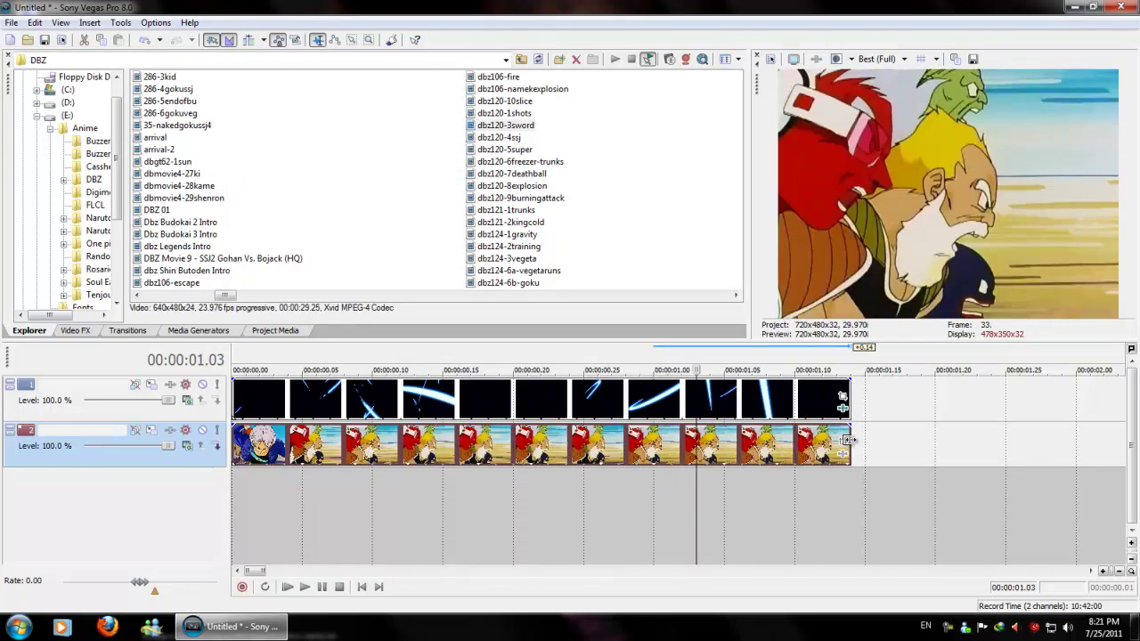
pyautogui.scroll(-3, 399, 515)
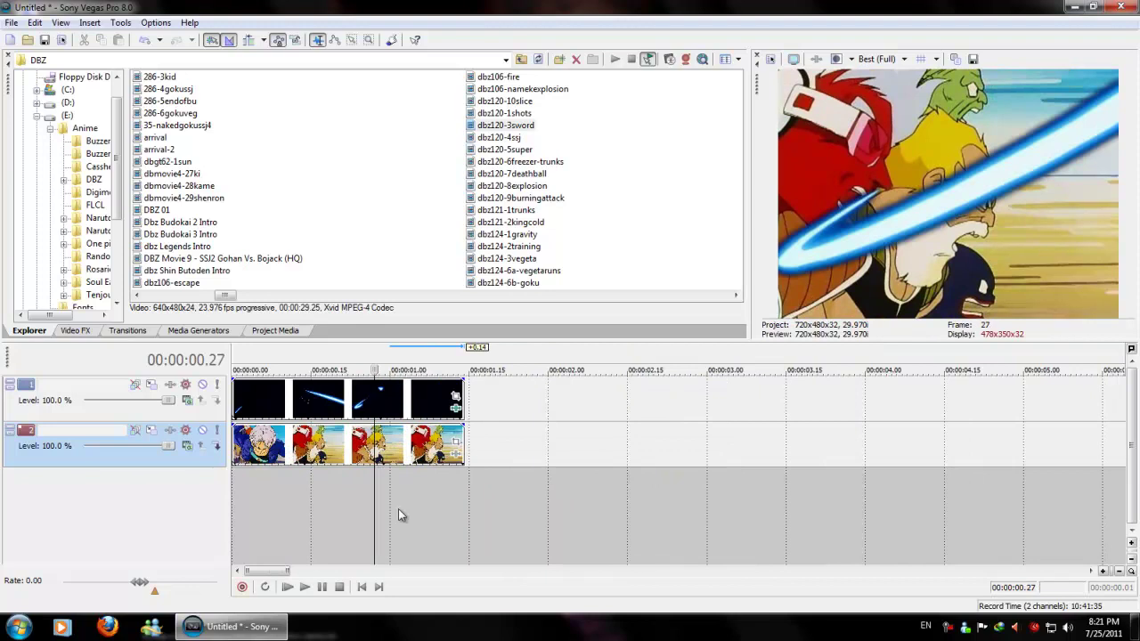
pyautogui.click(361, 587)
pyautogui.scroll(3, 486, 514)
pyautogui.scroll(-2, 422, 509)
pyautogui.press('space')
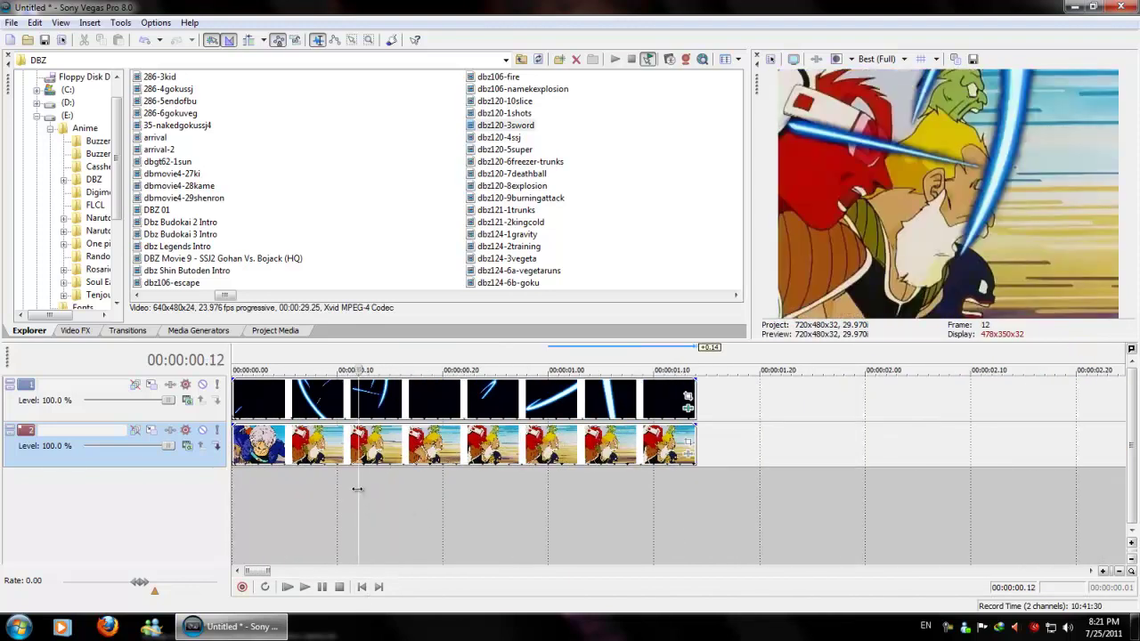
pyautogui.click(477, 491)
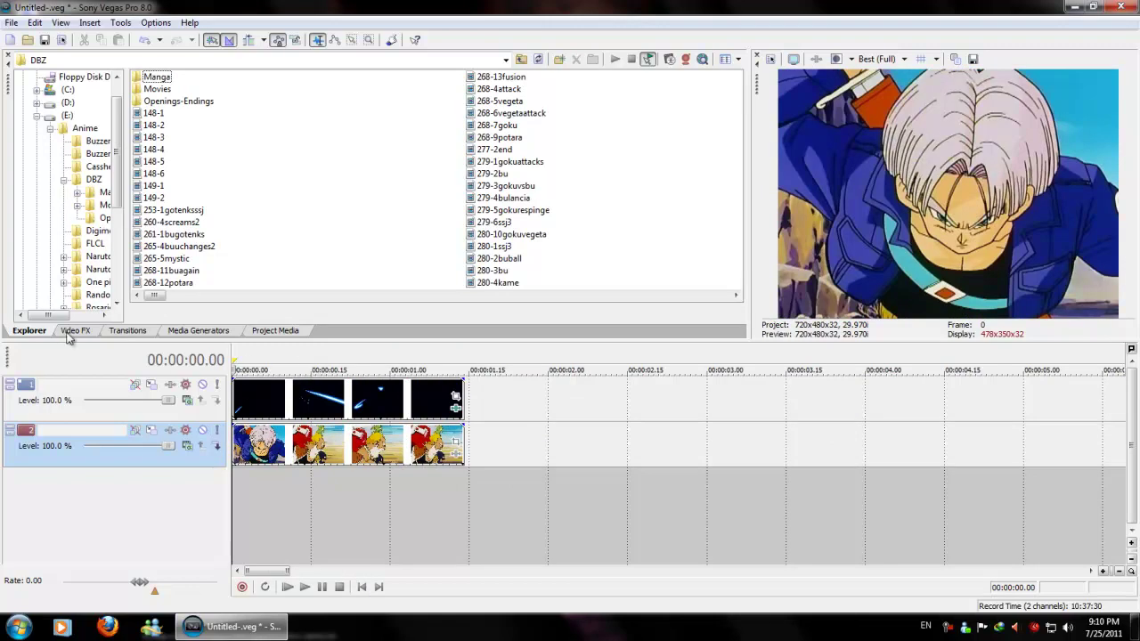
# Apply the Gradient Map Night Vision preset to the track-1 sword clip.
pyautogui.click(72, 331)
pyautogui.press('g')
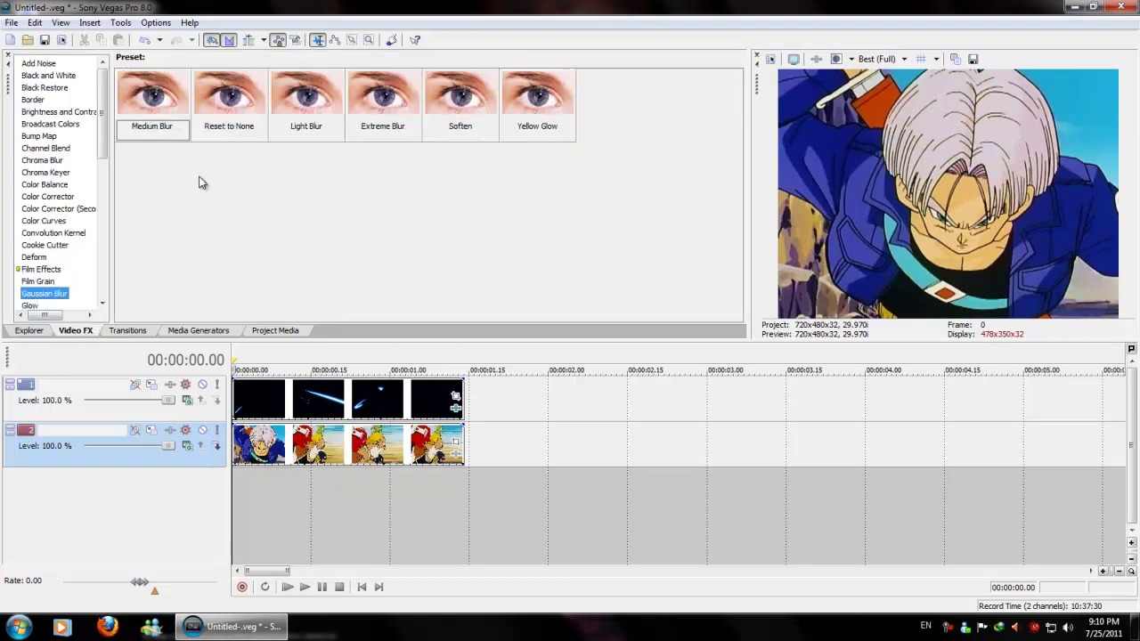
pyautogui.press('r')
pyautogui.click(230, 113)
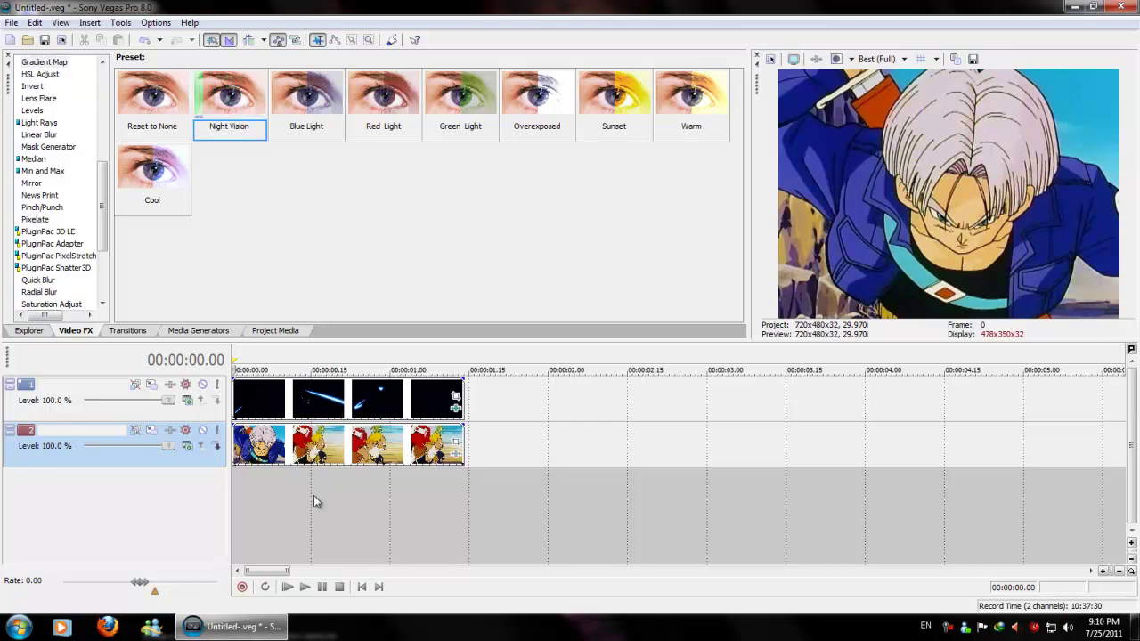
pyautogui.scroll(3, 313, 495)
pyautogui.moveTo(651, 488); pyautogui.dragTo(470, 478)
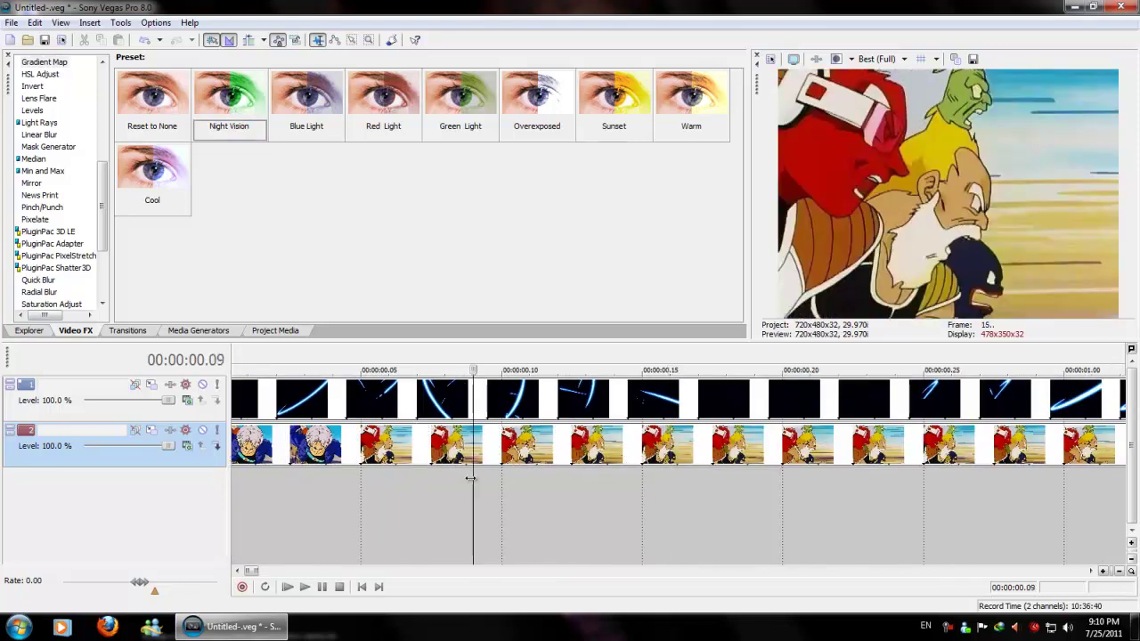
pyautogui.click(530, 478)
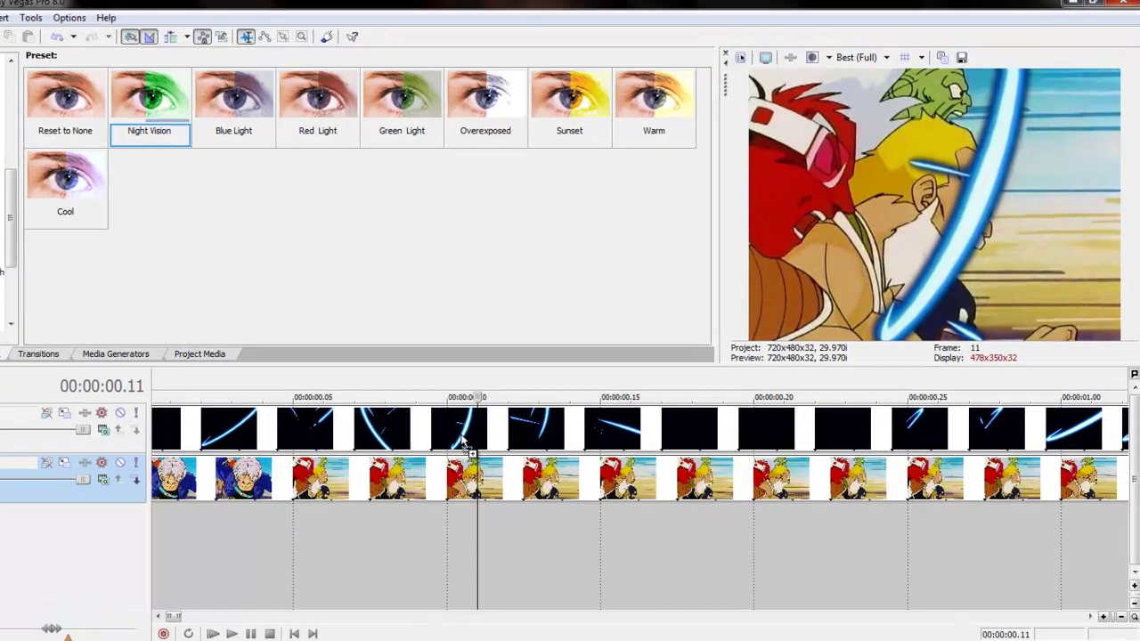
pyautogui.moveTo(220, 104); pyautogui.dragTo(427, 401)
# Make the gradient's dark stop fully transparent and set its middle stop to red (150, 0, 0).
pyautogui.click(49, 241)
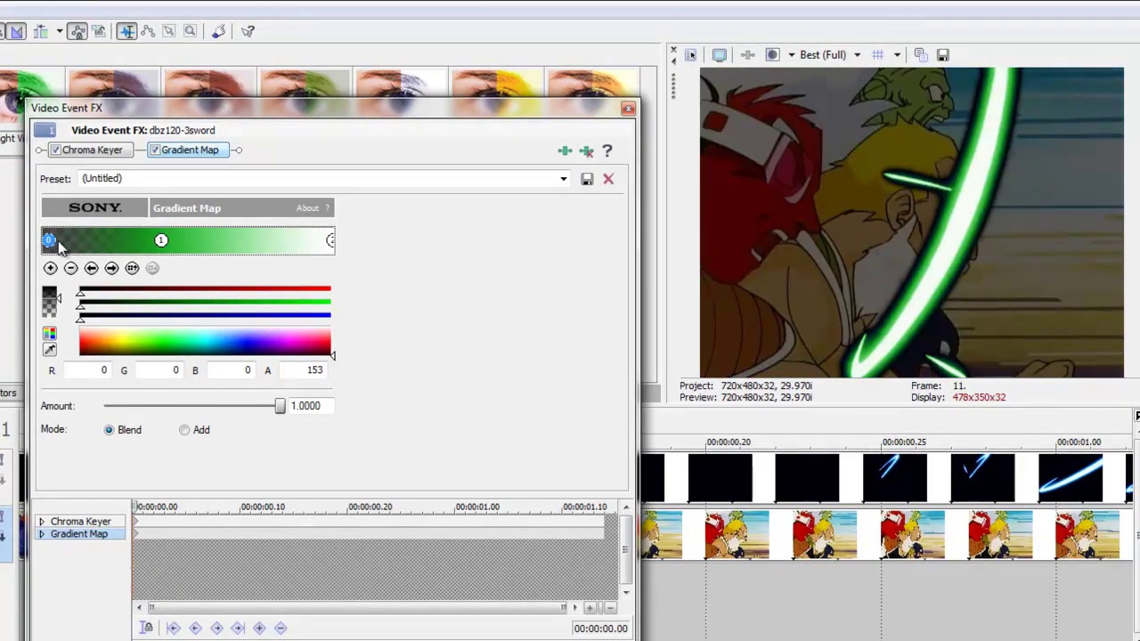
pyautogui.moveTo(53, 303)
pyautogui.mouseDown()
pyautogui.moveTo(56, 287)
pyautogui.moveTo(62, 419)
pyautogui.mouseUp()
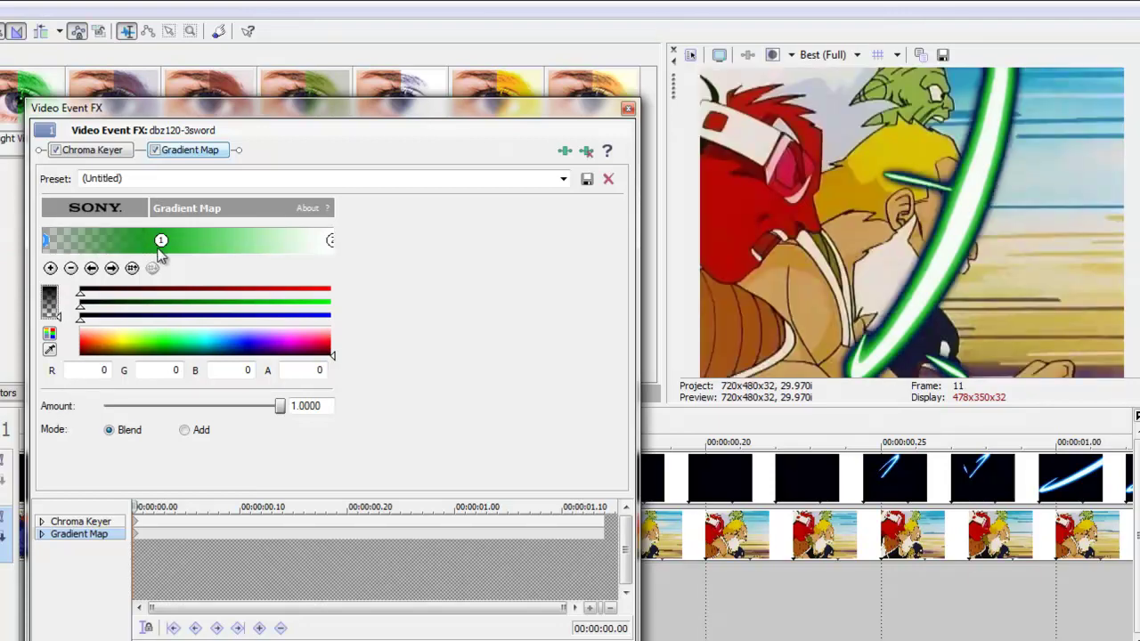
pyautogui.click(160, 242)
pyautogui.moveTo(169, 357)
pyautogui.mouseDown()
pyautogui.moveTo(294, 347)
pyautogui.moveTo(497, 301)
pyautogui.mouseUp()
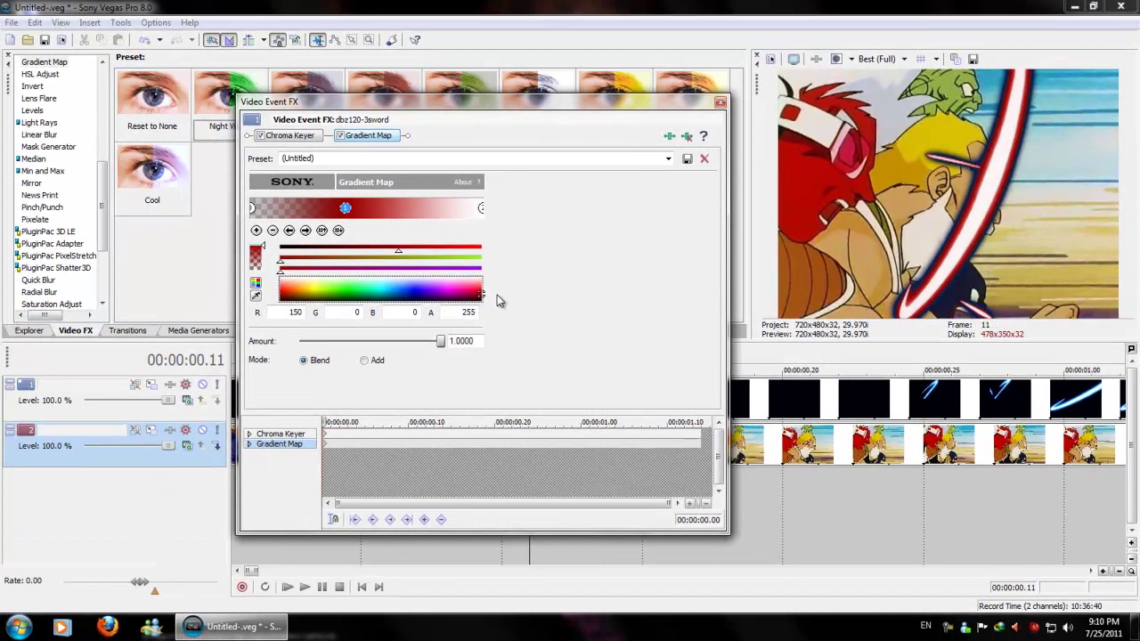
# Try moving the red and white gradient points, leaving the white point at the gradient's end.
pyautogui.click(347, 211)
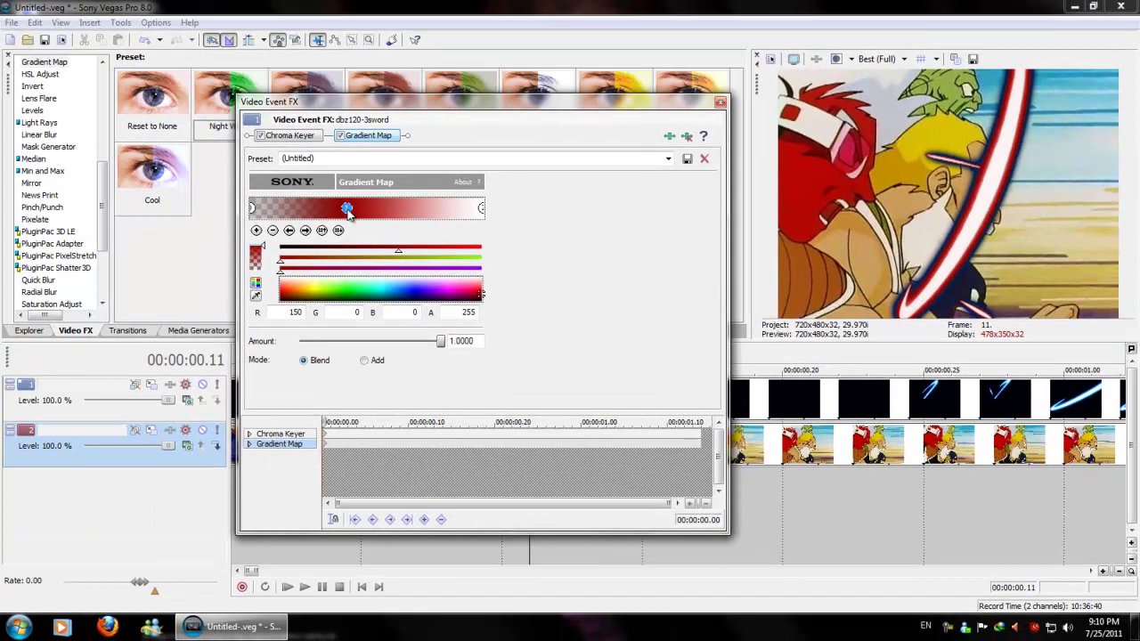
pyautogui.moveTo(346, 210)
pyautogui.mouseDown()
pyautogui.moveTo(277, 211)
pyautogui.moveTo(303, 209)
pyautogui.mouseUp()
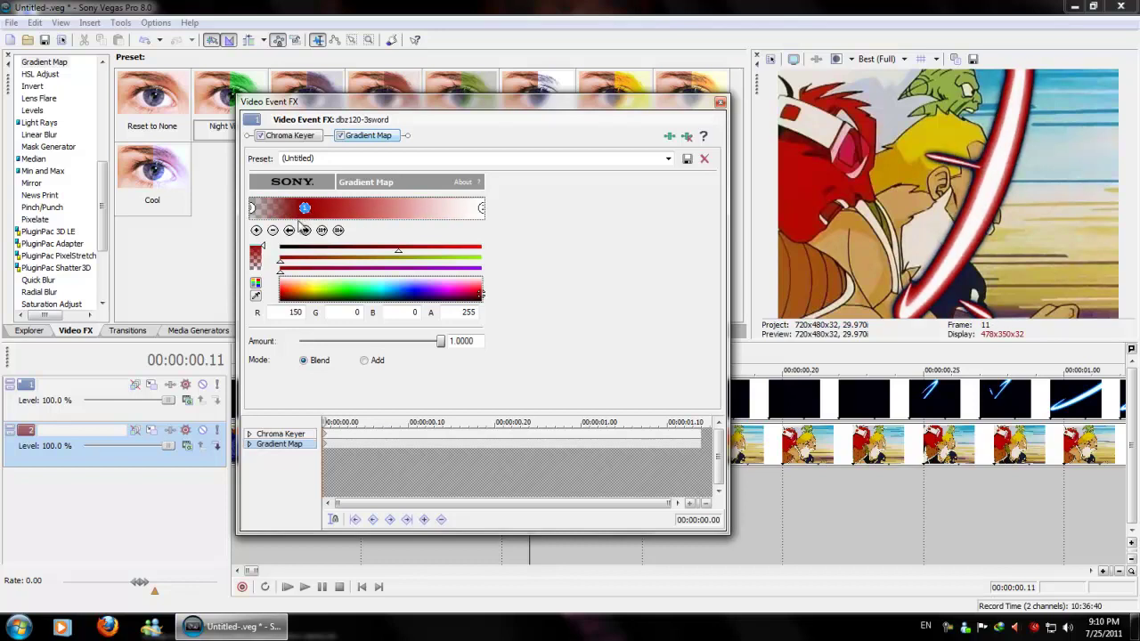
pyautogui.moveTo(305, 208); pyautogui.dragTo(303, 208)
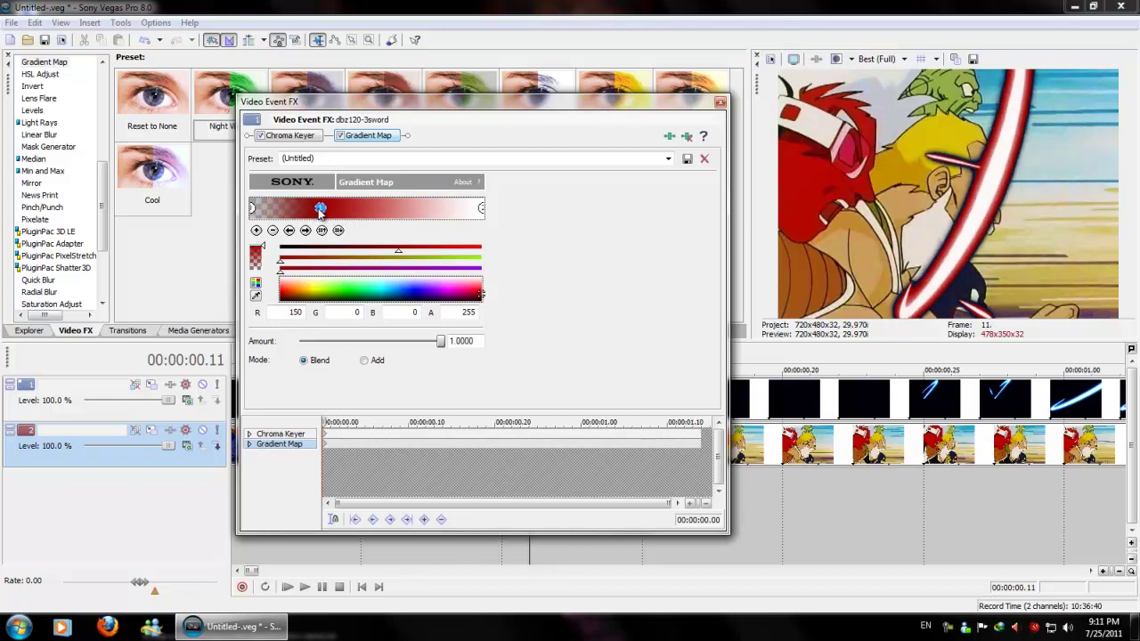
pyautogui.moveTo(481, 209); pyautogui.dragTo(439, 225)
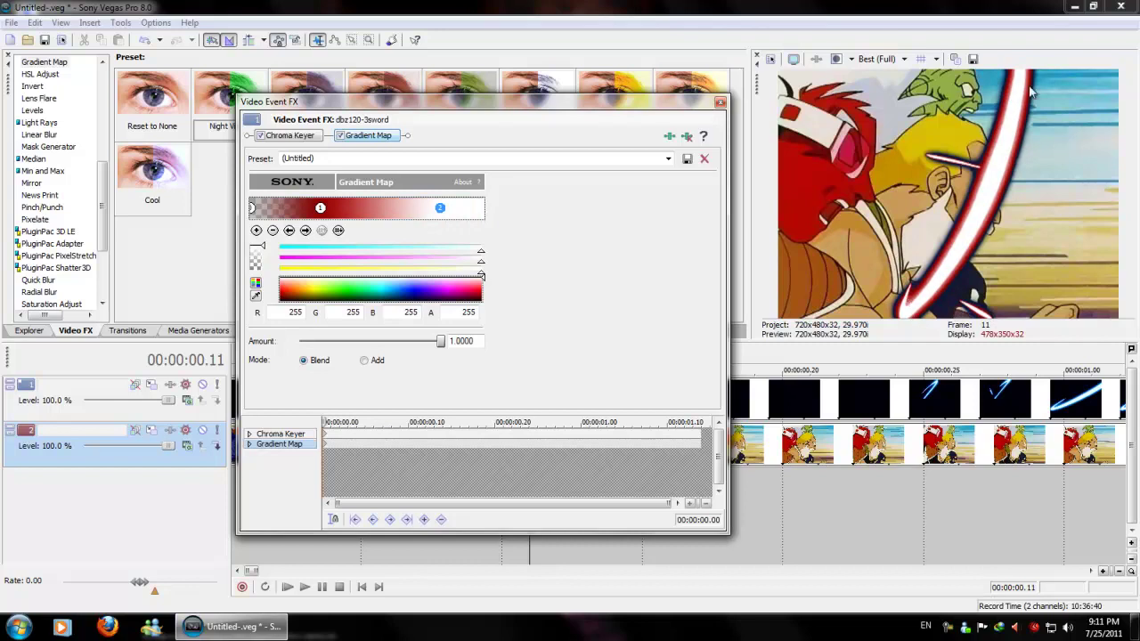
pyautogui.moveTo(439, 209)
pyautogui.mouseDown()
pyautogui.moveTo(356, 210)
pyautogui.moveTo(476, 210)
pyautogui.moveTo(463, 214)
pyautogui.mouseUp()
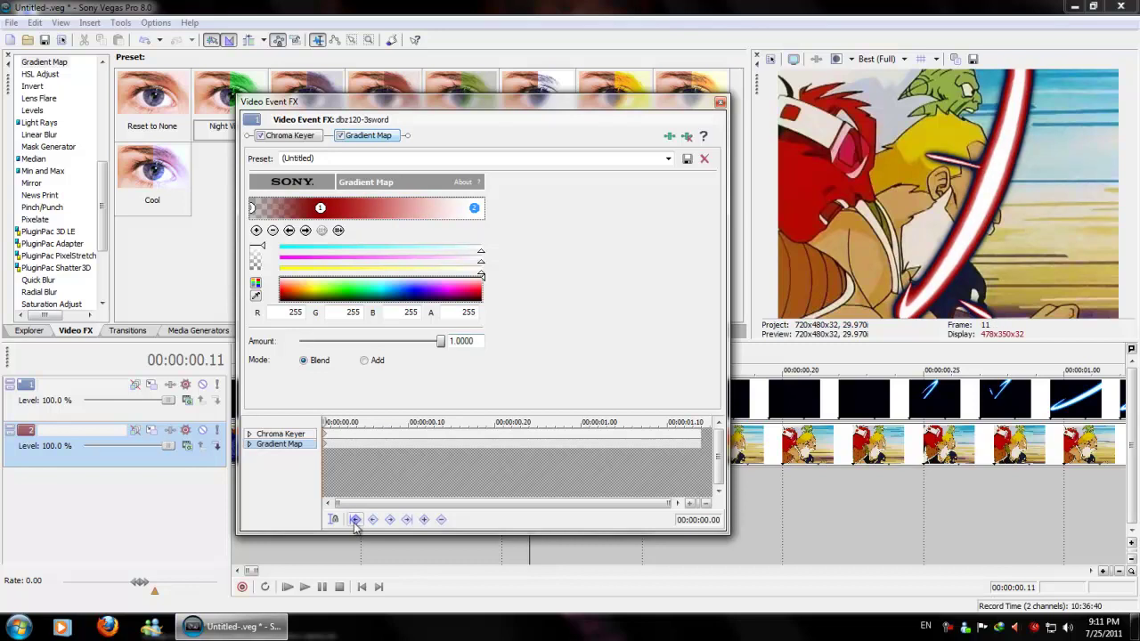
pyautogui.moveTo(335, 425)
pyautogui.mouseDown()
pyautogui.moveTo(639, 427)
pyautogui.moveTo(326, 426)
pyautogui.mouseUp()
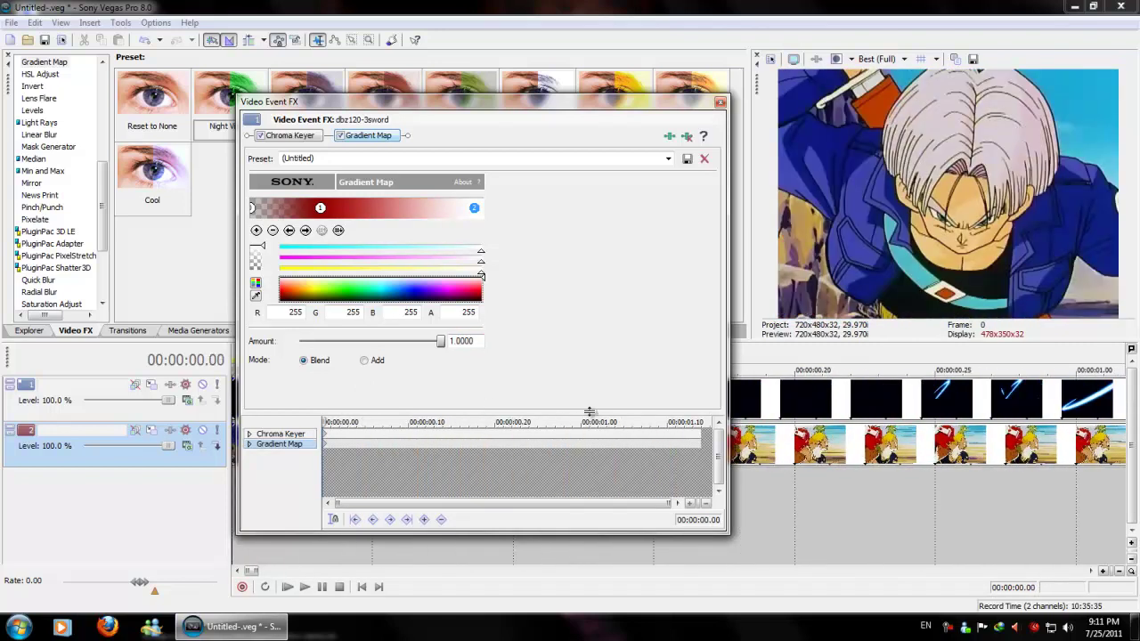
# Close the effects window and delete the sword-slash clip from the top track.
pyautogui.click(686, 137)
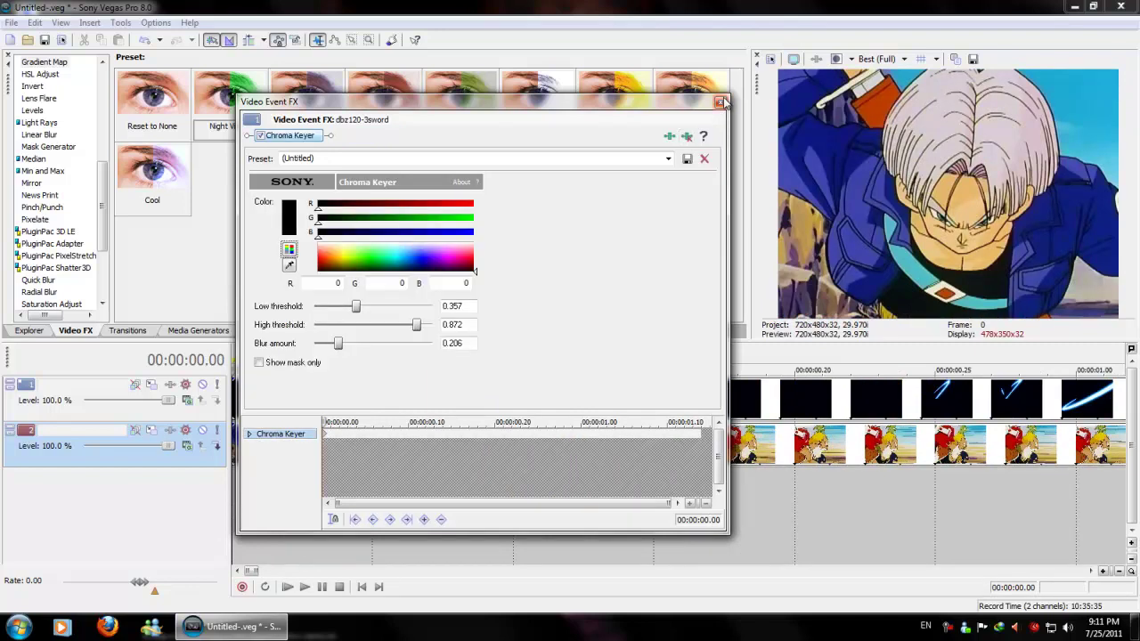
pyautogui.click(721, 101)
pyautogui.scroll(-4, 601, 483)
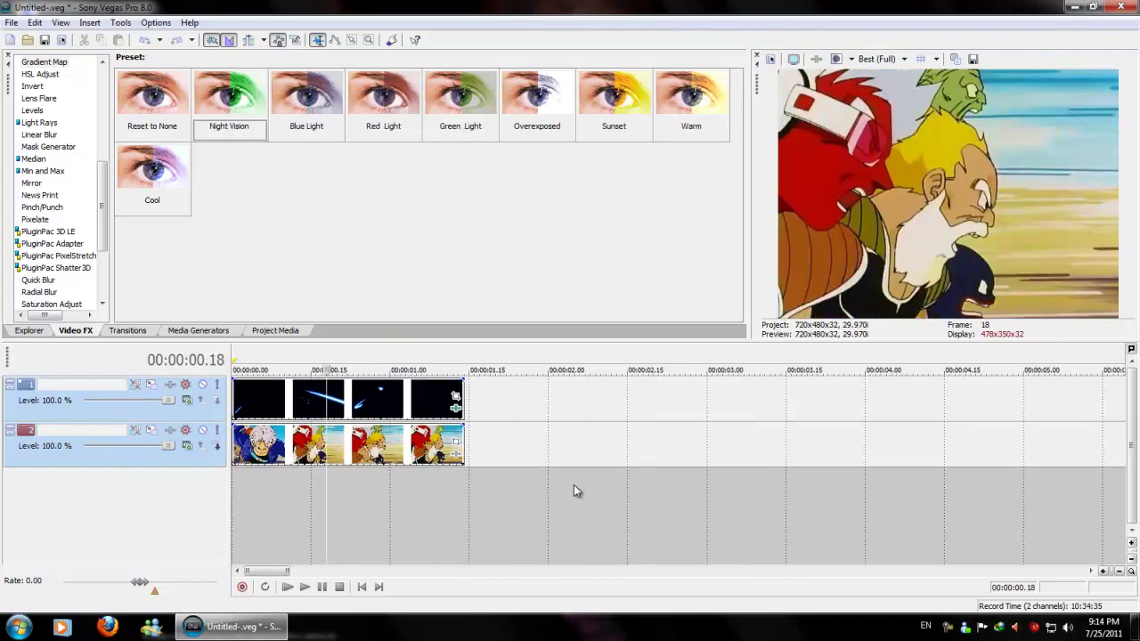
pyautogui.scroll(4, 424, 495)
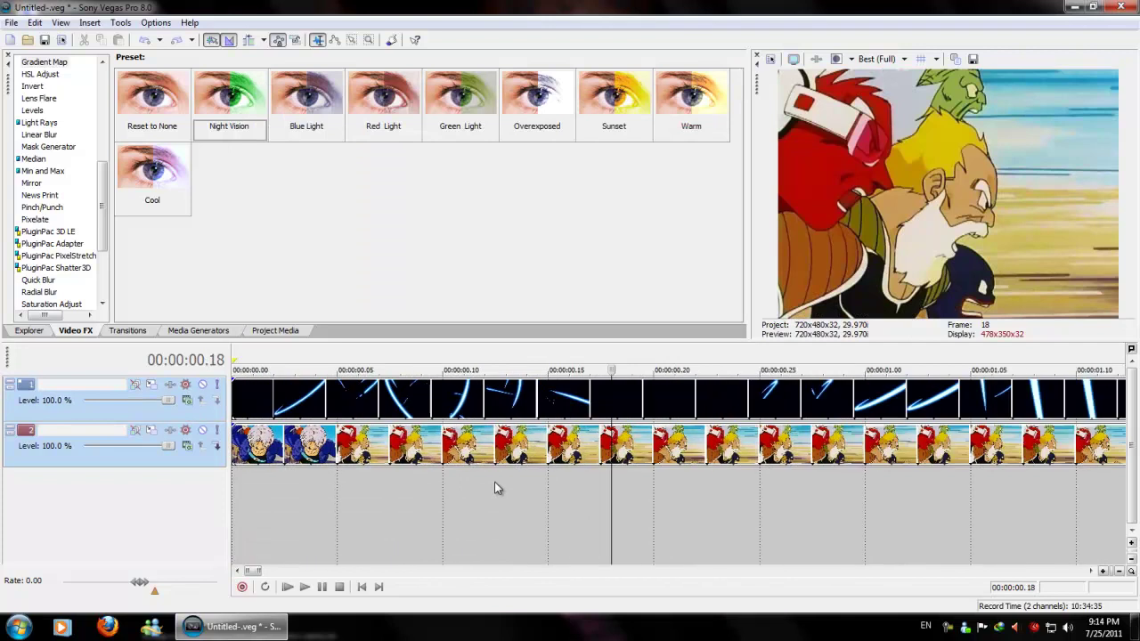
pyautogui.scroll(-3, 495, 482)
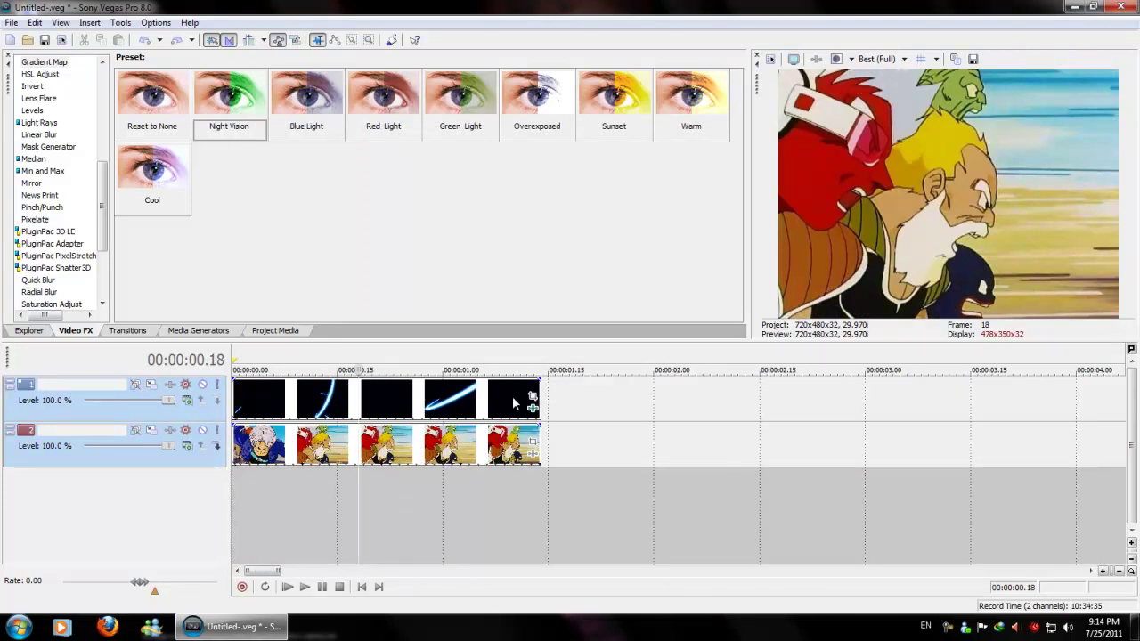
pyautogui.scroll(3, 512, 396)
pyautogui.scroll(-3, 401, 401)
pyautogui.scroll(-1, 333, 407)
pyautogui.click(333, 408)
pyautogui.press('Delete')
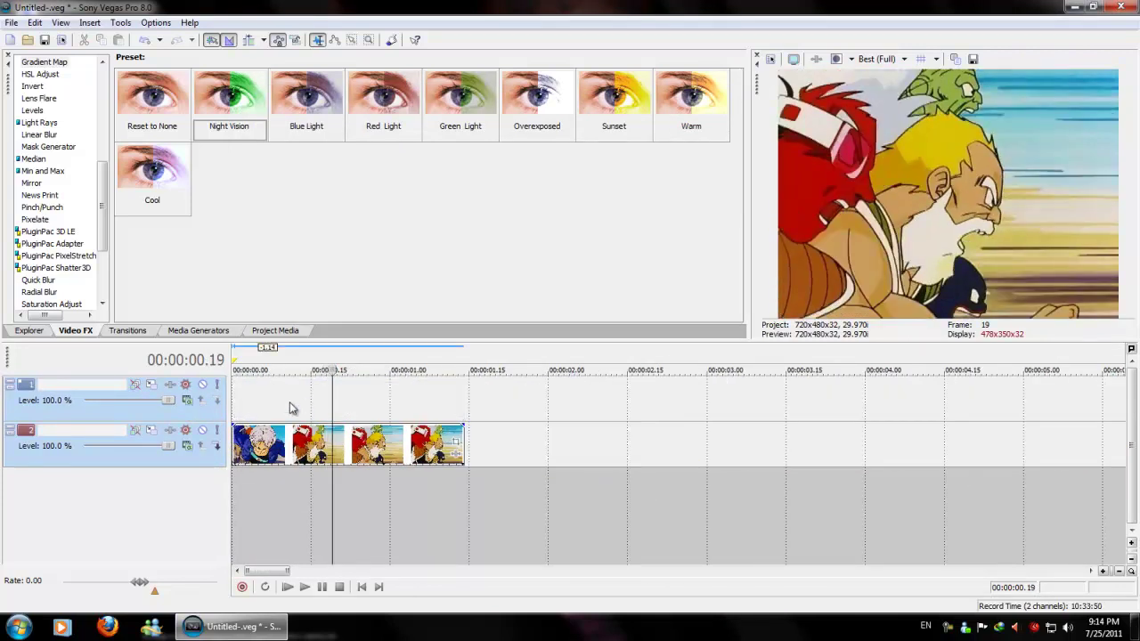
# Delete the empty top track and stretch the DBZ clip to about 02.15 to slow it.
pyautogui.click(254, 403)
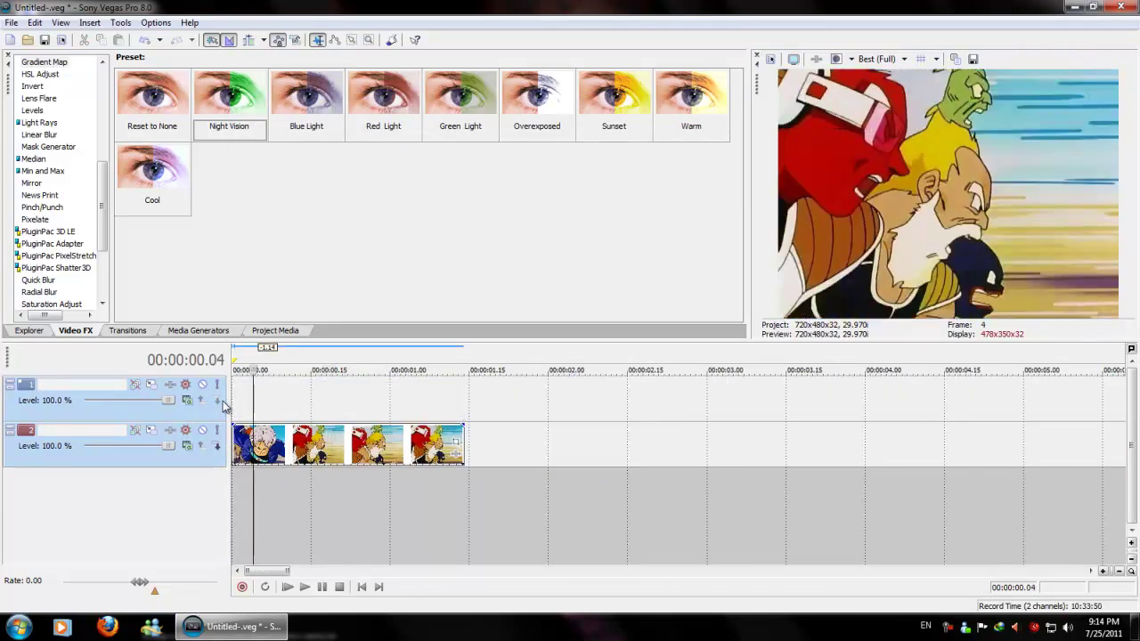
pyautogui.rightClick(296, 399)
pyautogui.click(338, 455)
pyautogui.moveTo(463, 395); pyautogui.dragTo(641, 408)
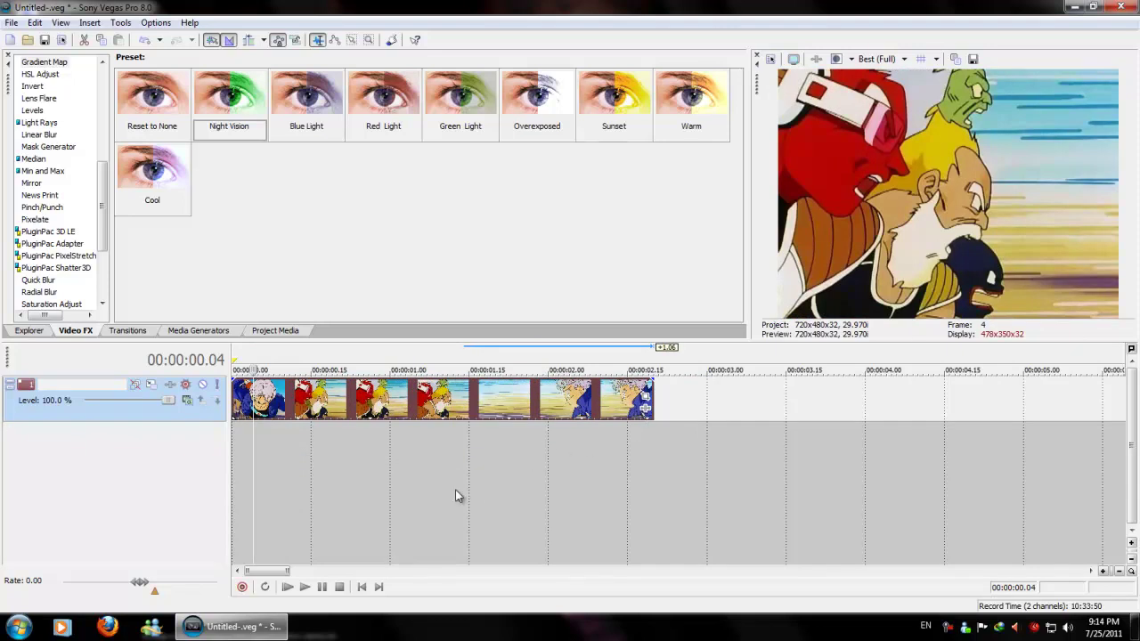
# Check frames around 0.83 seconds, then stretch the DBZ clip to end near 00:00:04.20.
pyautogui.click(453, 459)
pyautogui.click(603, 458)
pyautogui.click(363, 445)
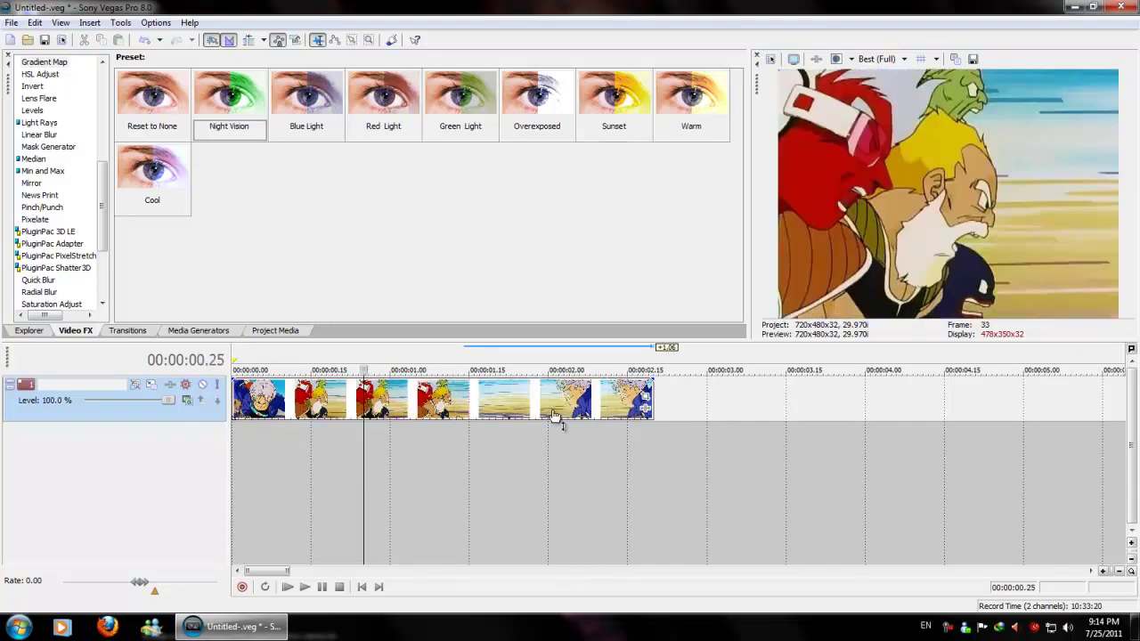
pyautogui.moveTo(653, 396); pyautogui.dragTo(659, 390)
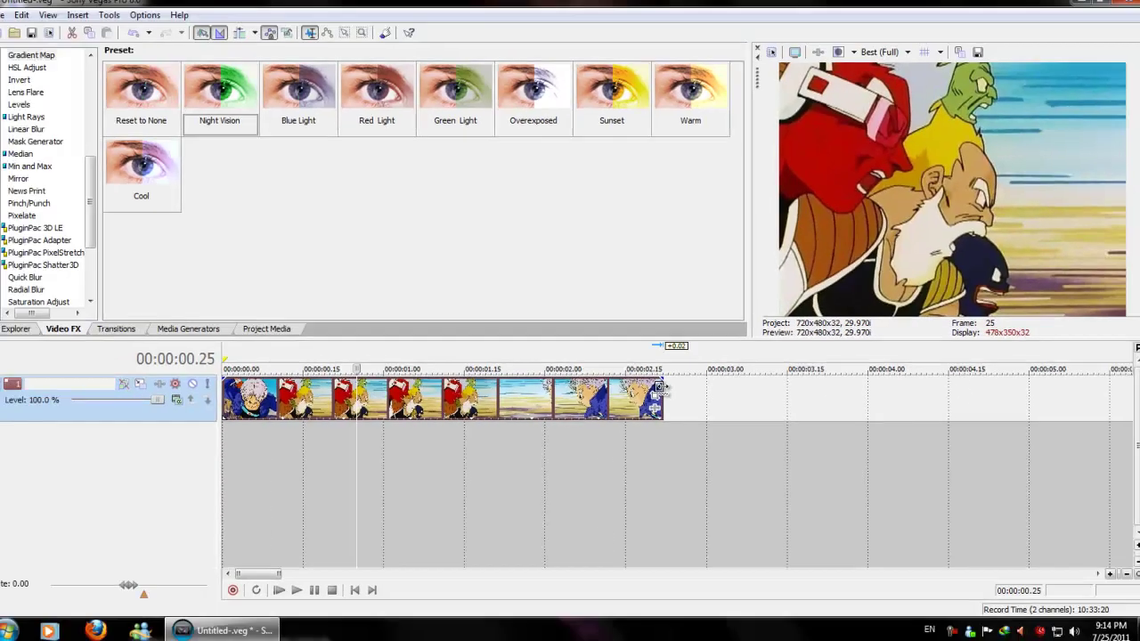
pyautogui.moveTo(666, 392); pyautogui.dragTo(995, 392)
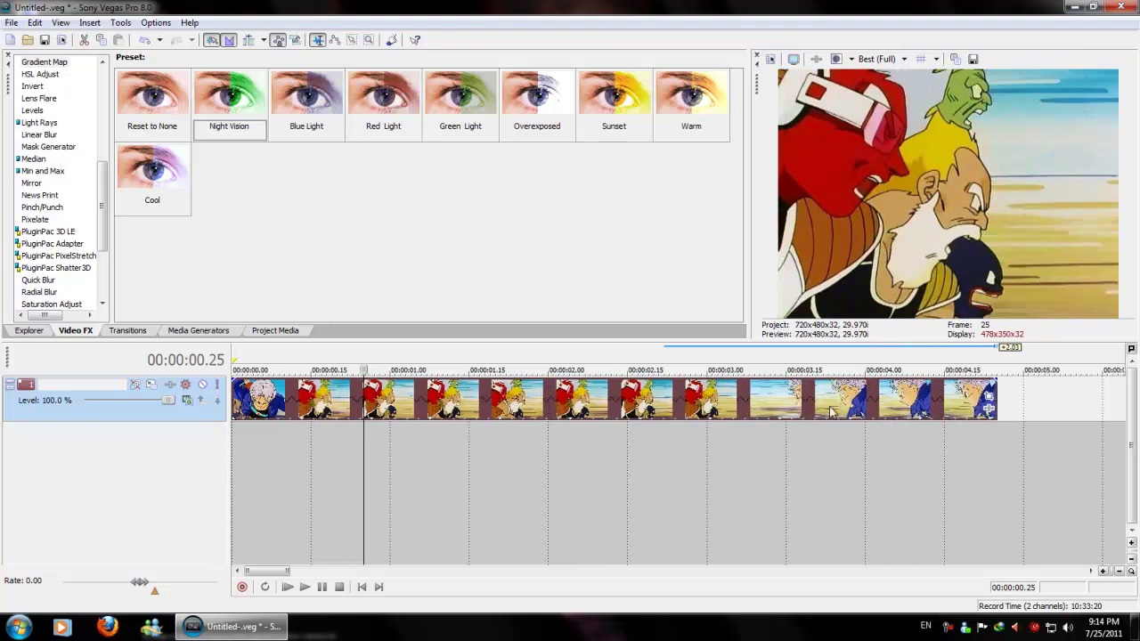
# Step the preview forward a few frames and play back the further-slowed DBZ clip.
pyautogui.moveTo(363, 433); pyautogui.dragTo(385, 434)
pyautogui.scroll(-5, 366, 457)
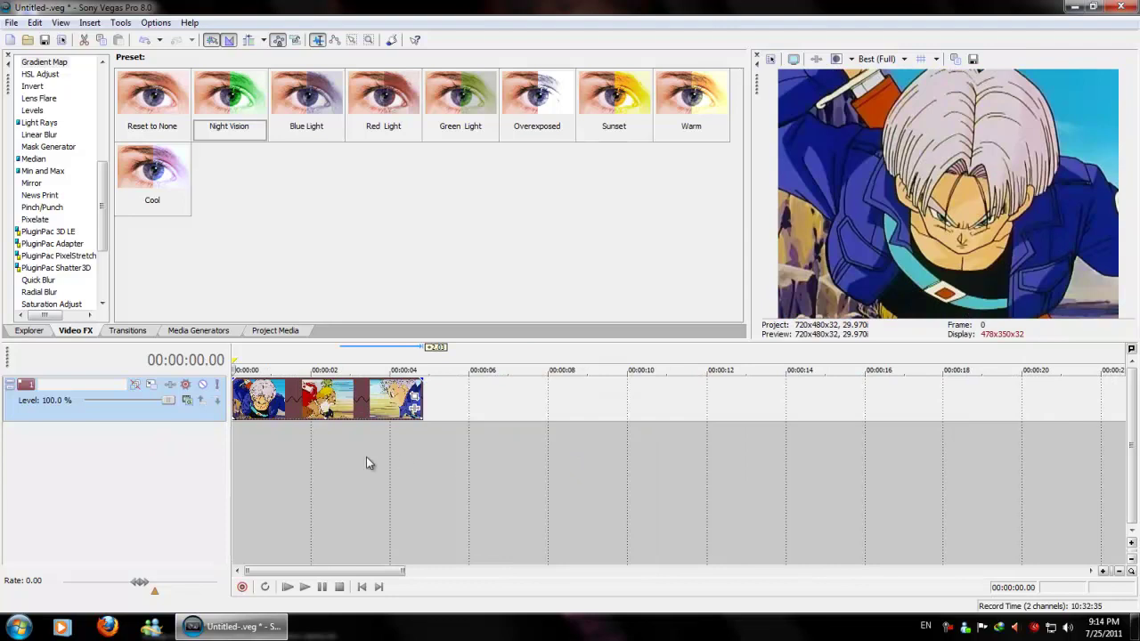
pyautogui.press('space')
pyautogui.scroll(-3, 366, 457)
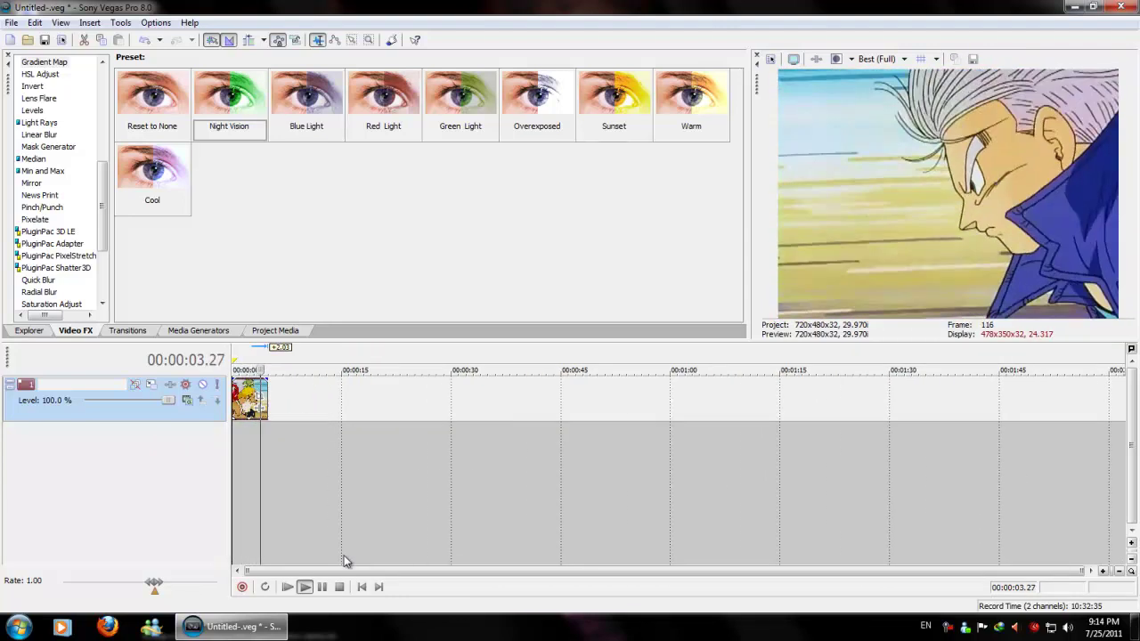
# Stop playback and compress the DBZ clip shorter so it plays faster.
pyautogui.click(338, 587)
pyautogui.scroll(3, 484, 495)
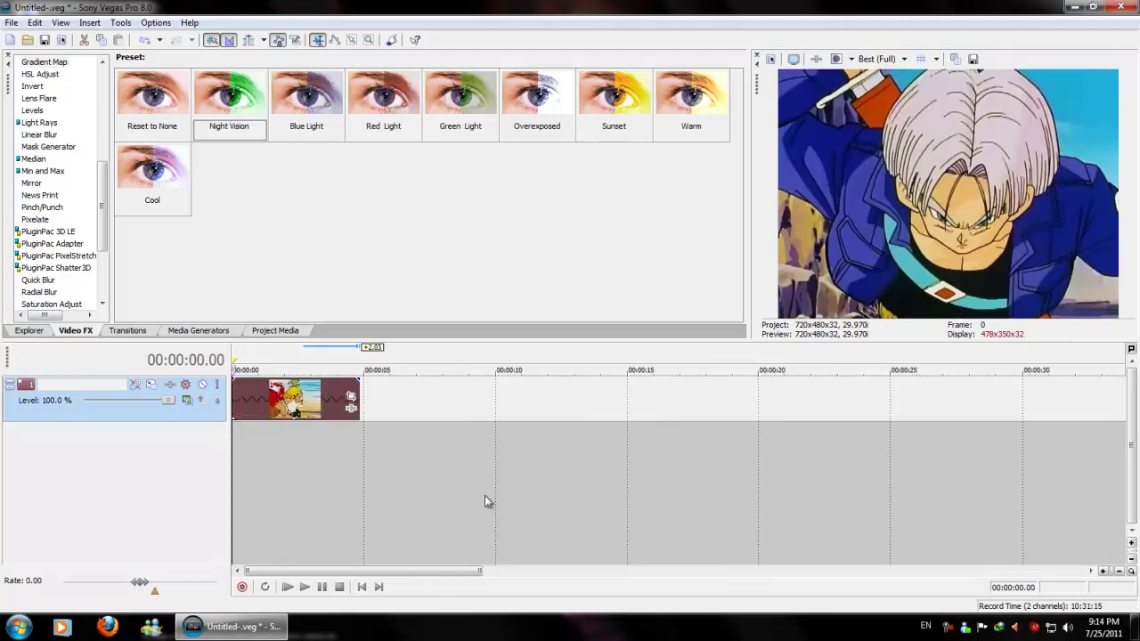
pyautogui.scroll(5, 485, 495)
pyautogui.moveTo(615, 389); pyautogui.dragTo(329, 398)
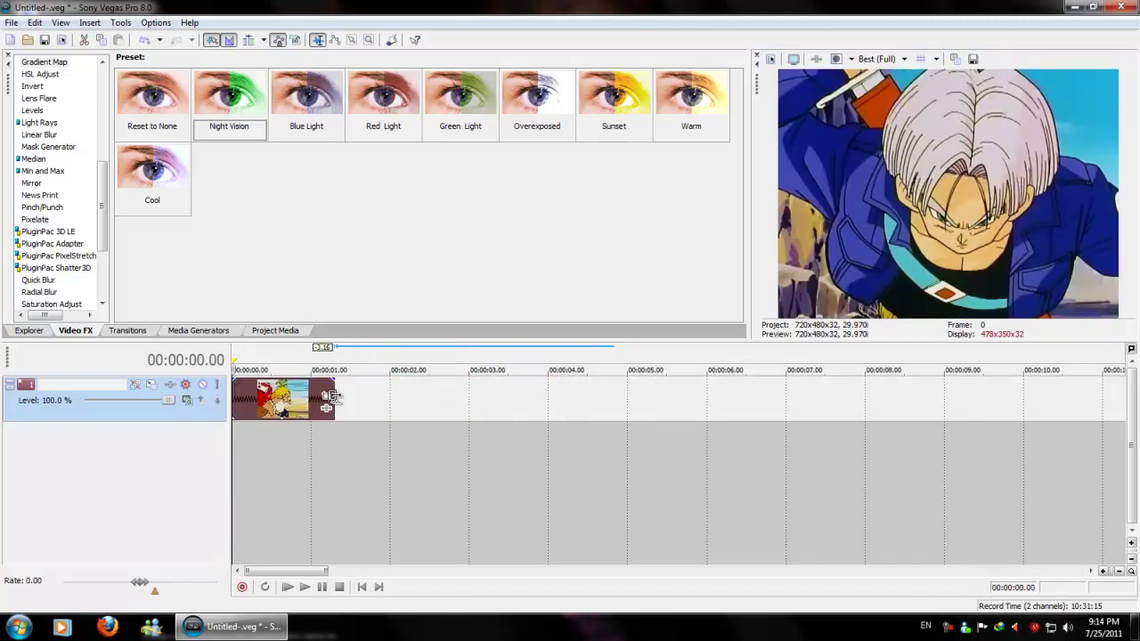
# Play back the sped-up DBZ clip from the beginning, then stop it.
pyautogui.scroll(-2, 347, 547)
pyautogui.press('space')
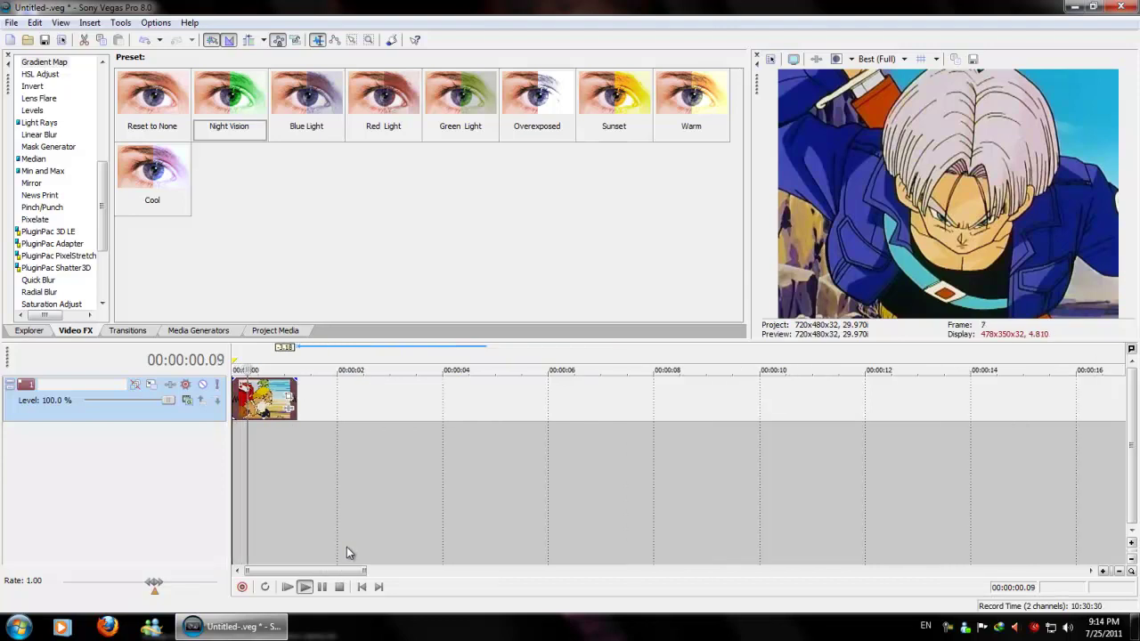
pyautogui.scroll(-5, 346, 547)
pyautogui.click(363, 587)
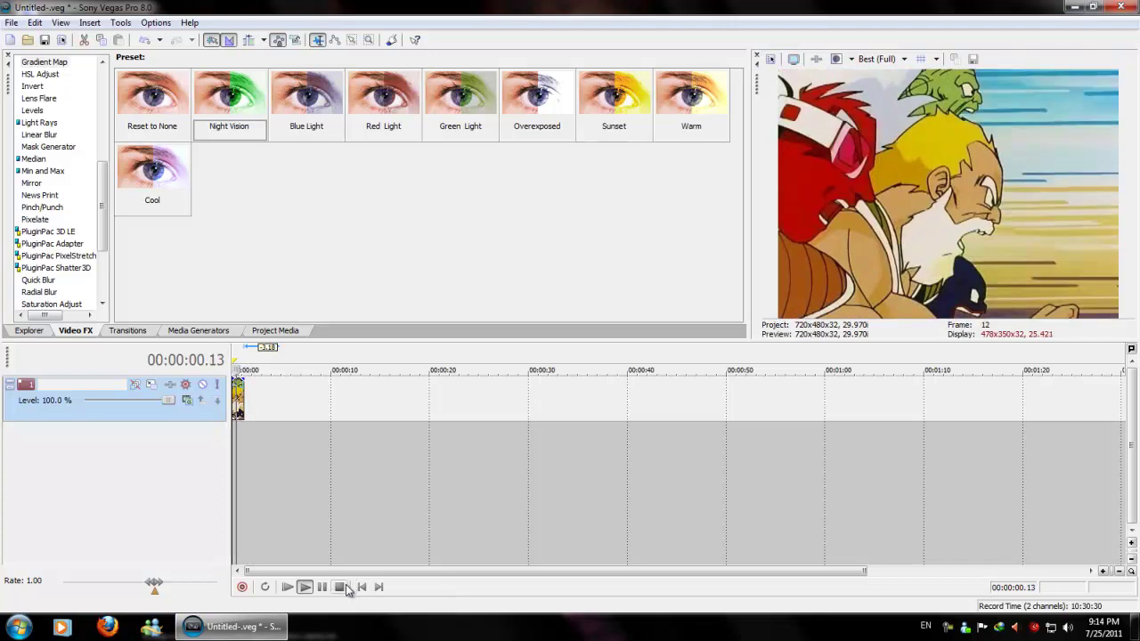
pyautogui.click(362, 587)
pyautogui.scroll(4, 529, 442)
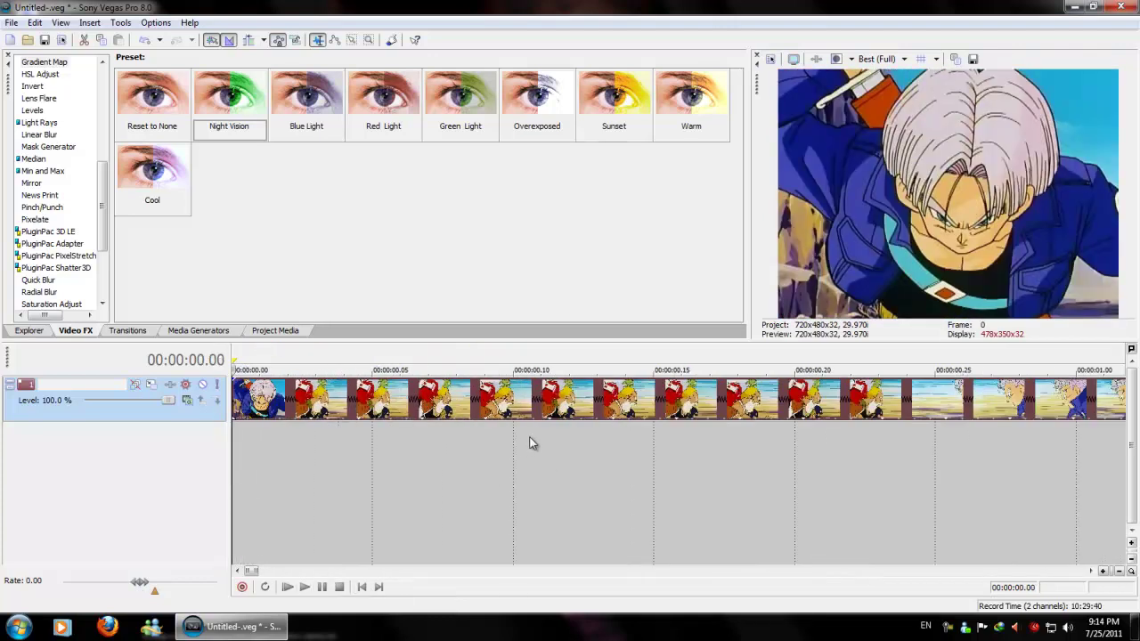
pyautogui.scroll(3, 481, 419)
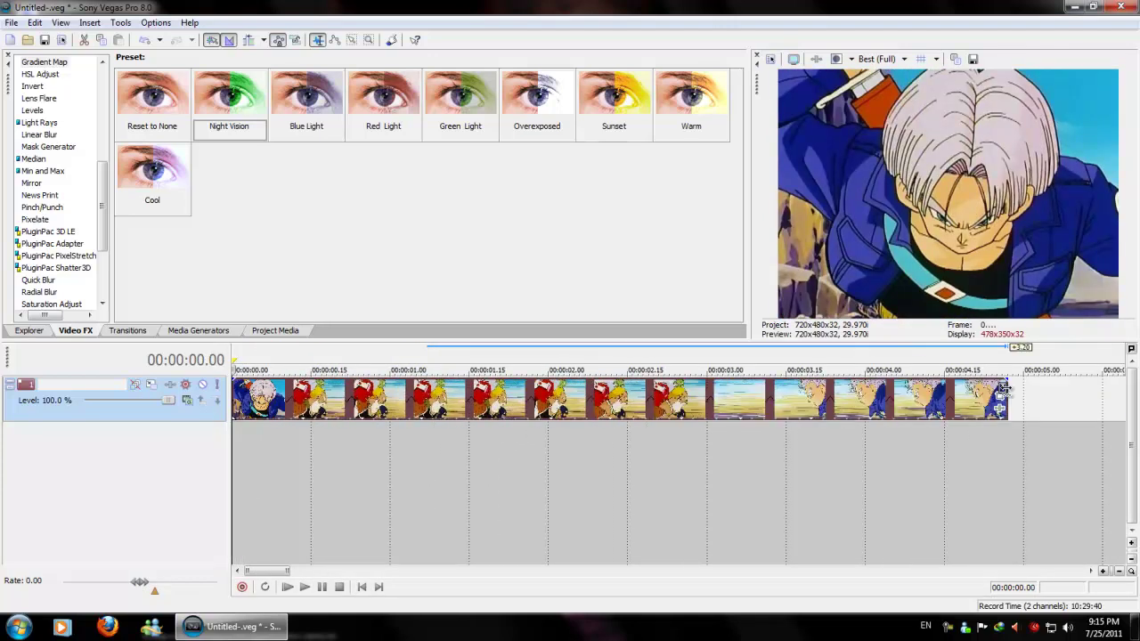
# Stretch the DBZ clip's length back out to a longer duration.
pyautogui.moveTo(424, 392); pyautogui.dragTo(725, 394)
pyautogui.scroll(-5, 381, 437)
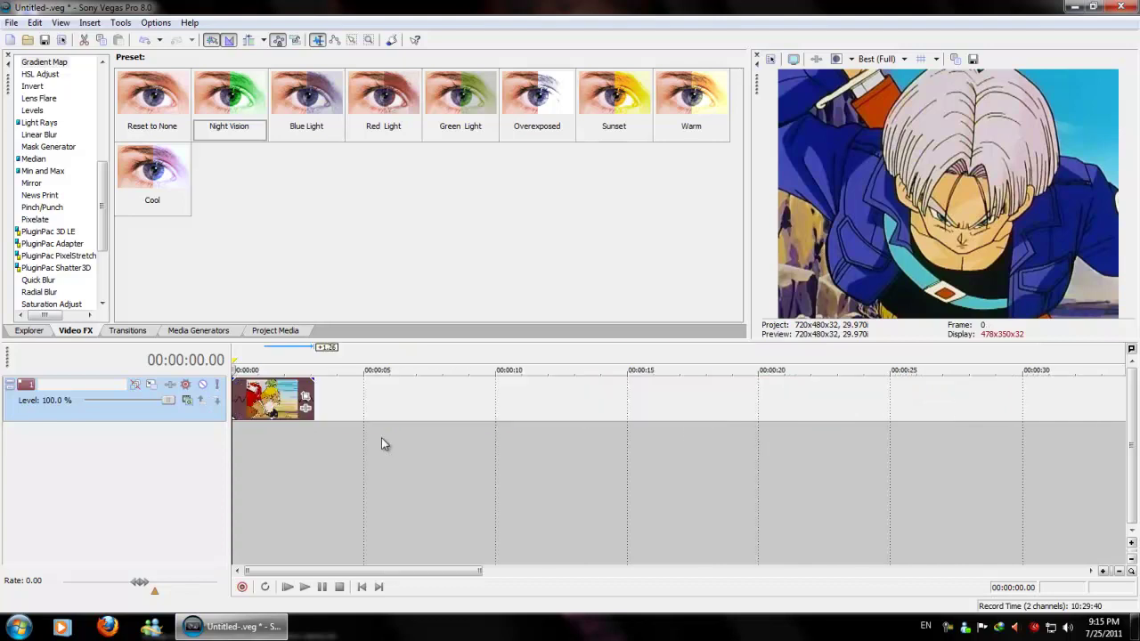
pyautogui.scroll(2, 381, 437)
pyautogui.scroll(-3, 380, 438)
pyautogui.scroll(3, 358, 482)
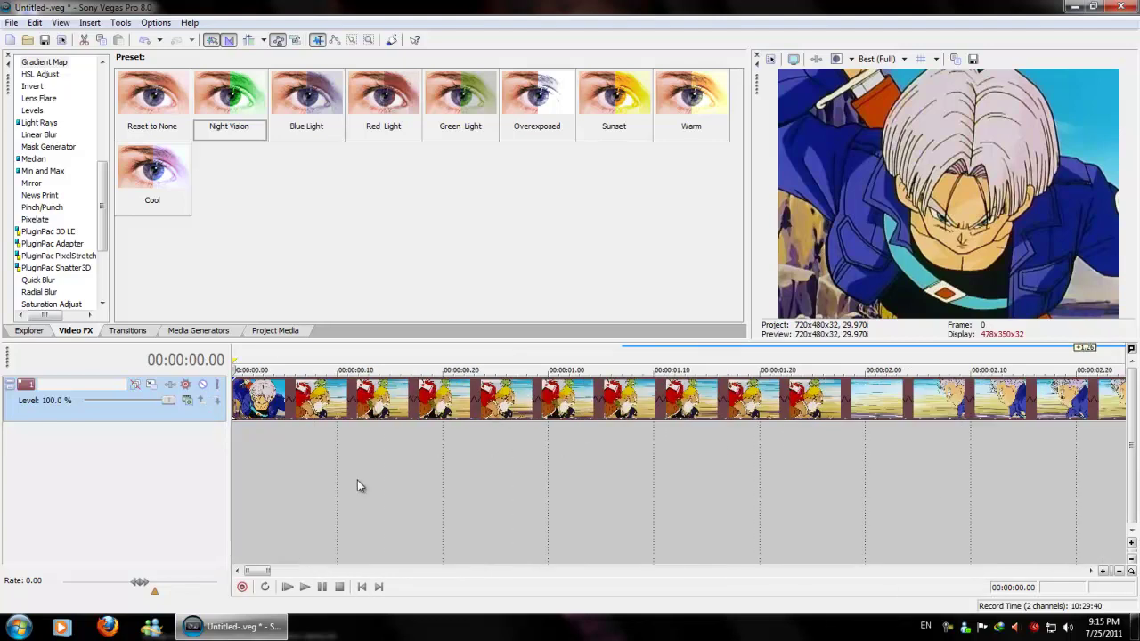
pyautogui.scroll(-4, 514, 494)
pyautogui.scroll(-1, 479, 496)
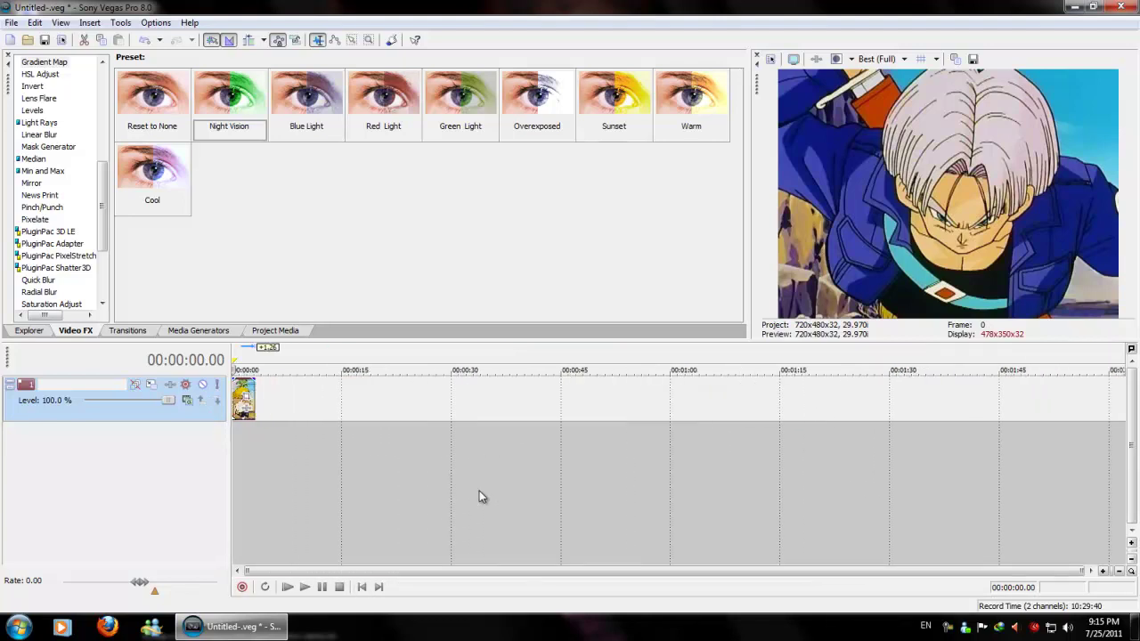